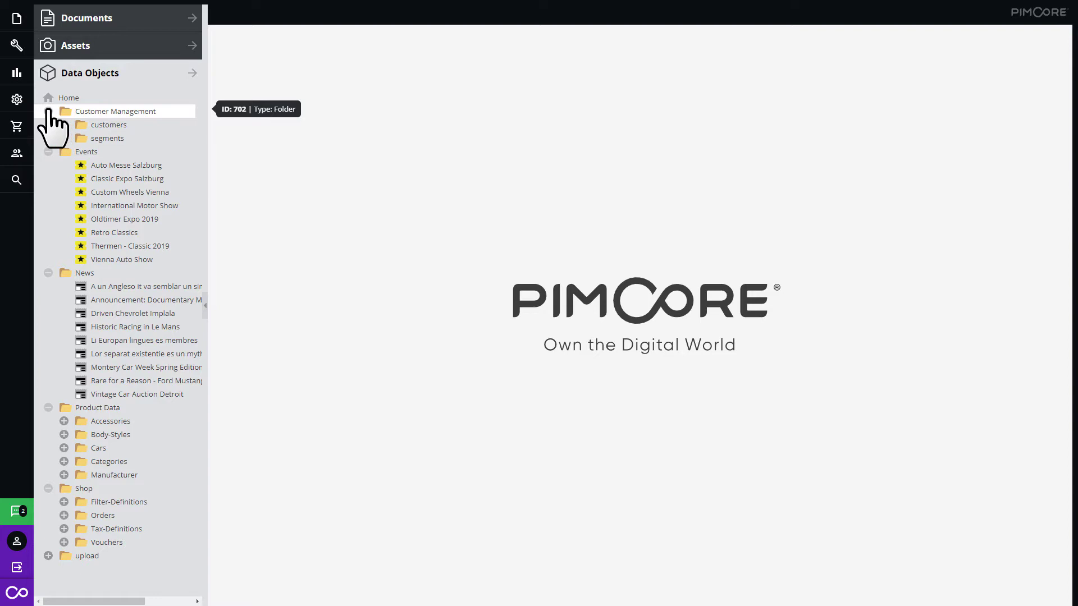
Step: Collapse the Customer Management, Events, News, Product Data and Shop folders, then open Settings
left_click(48, 111)
left_click(49, 125)
left_click(49, 138)
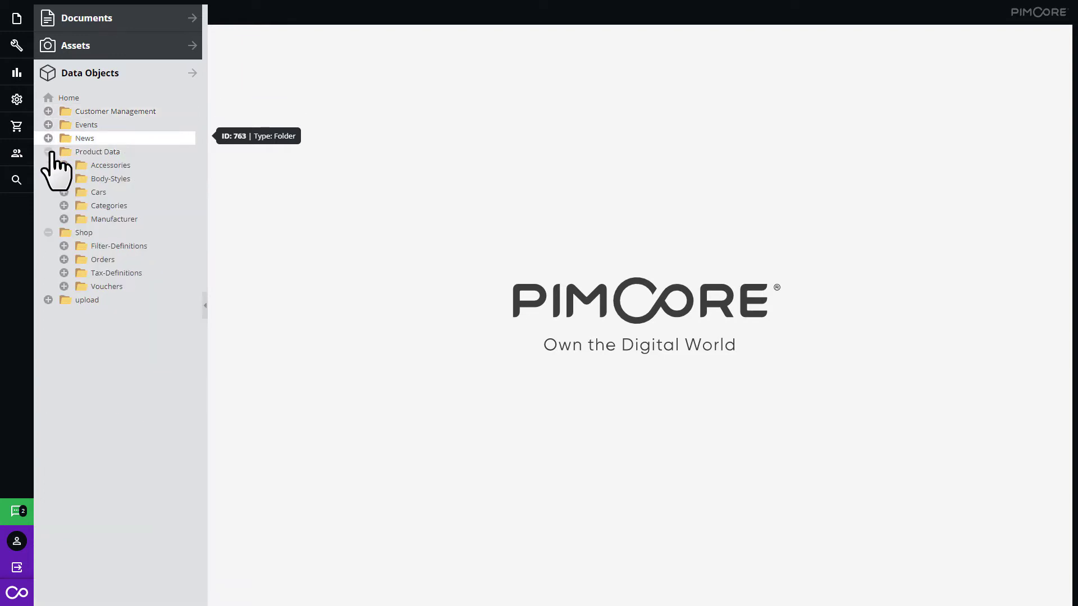
left_click(49, 152)
left_click(48, 165)
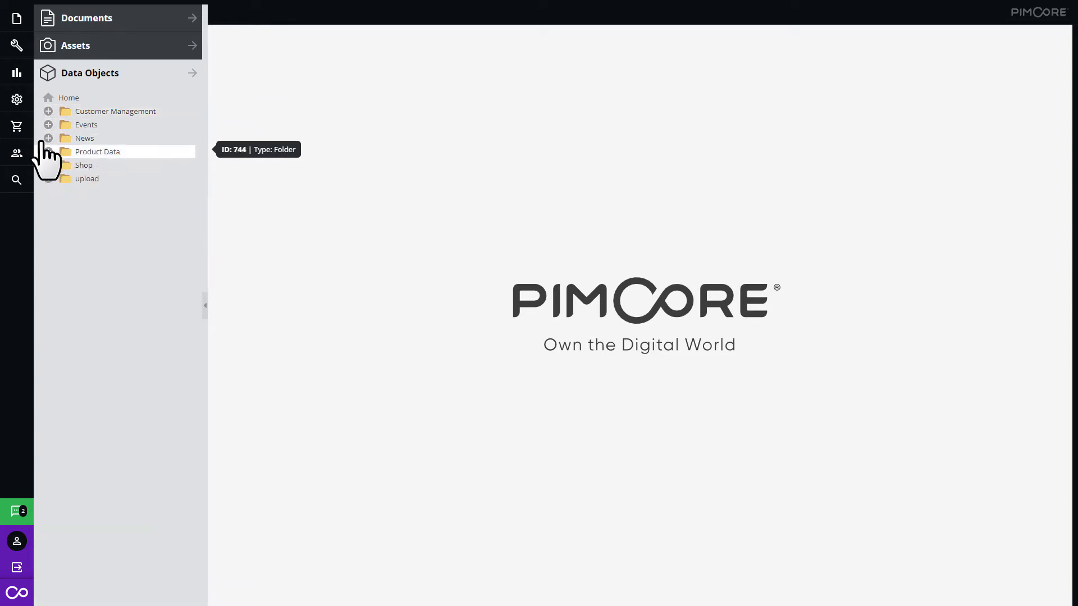
left_click(25, 102)
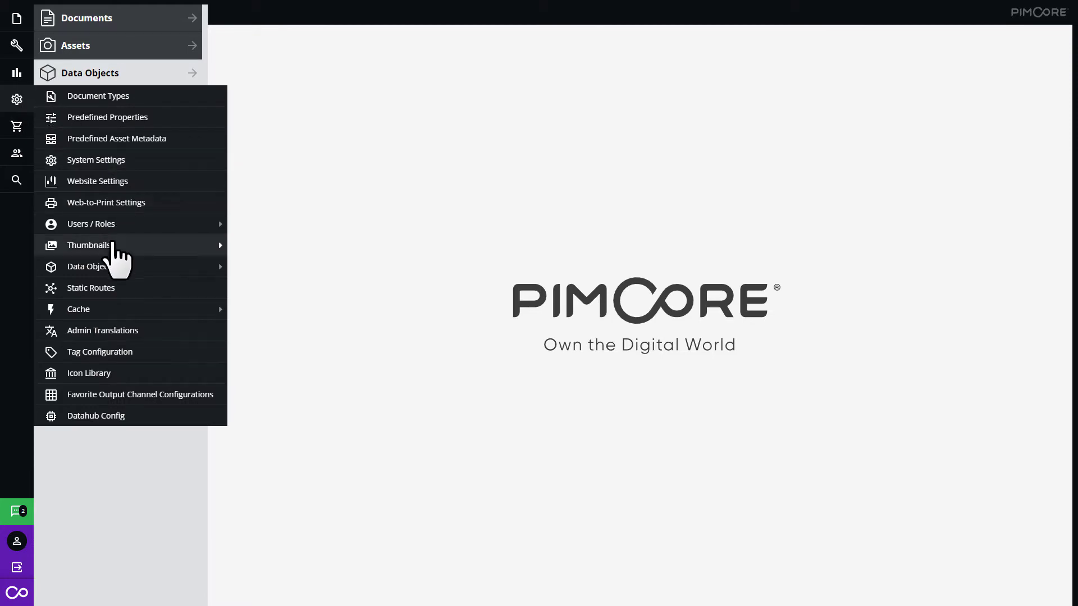
Step: Open the Data Objects > Classes list from the Settings menu
mouse_move(124, 266)
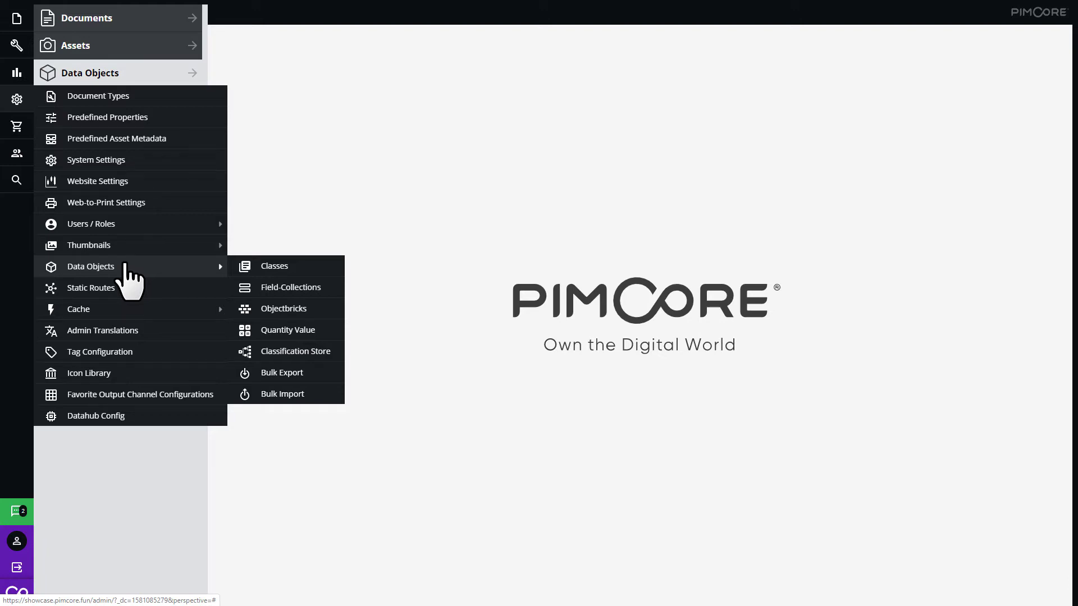
left_click(314, 269)
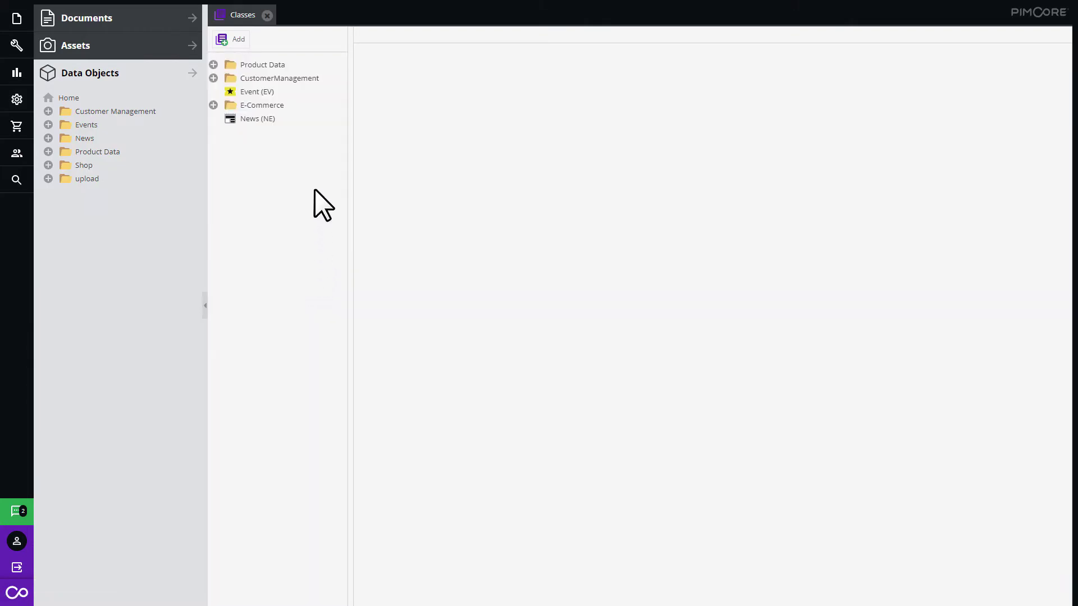
Step: Add a new class named 'product' (ID 6) and review its General Settings form
left_click(243, 40)
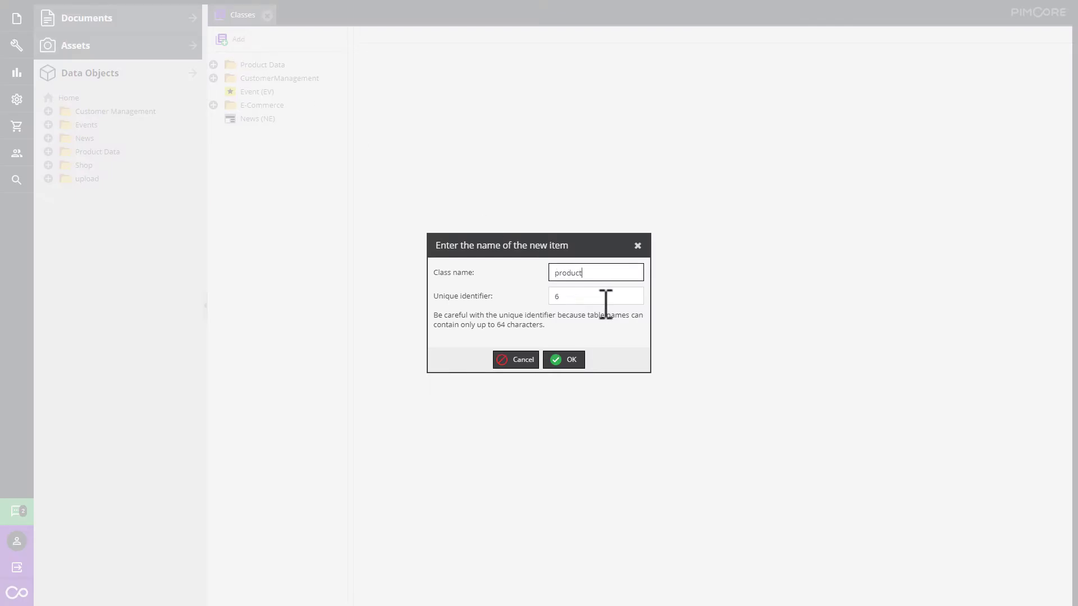
left_click(568, 359)
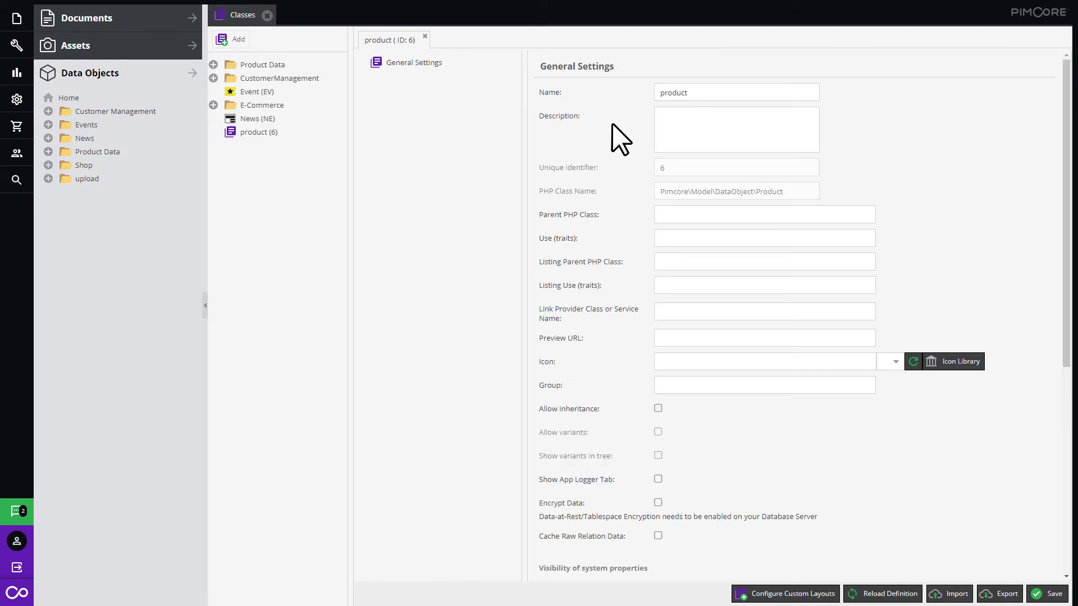
scroll(624, 138, "down", 6)
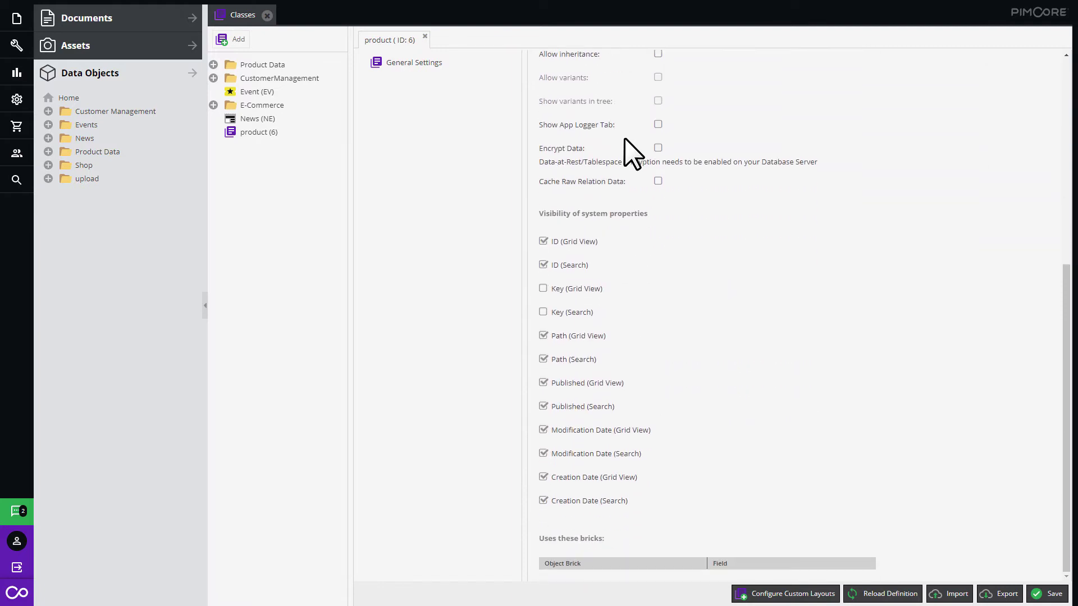
scroll(624, 137, "up", 6)
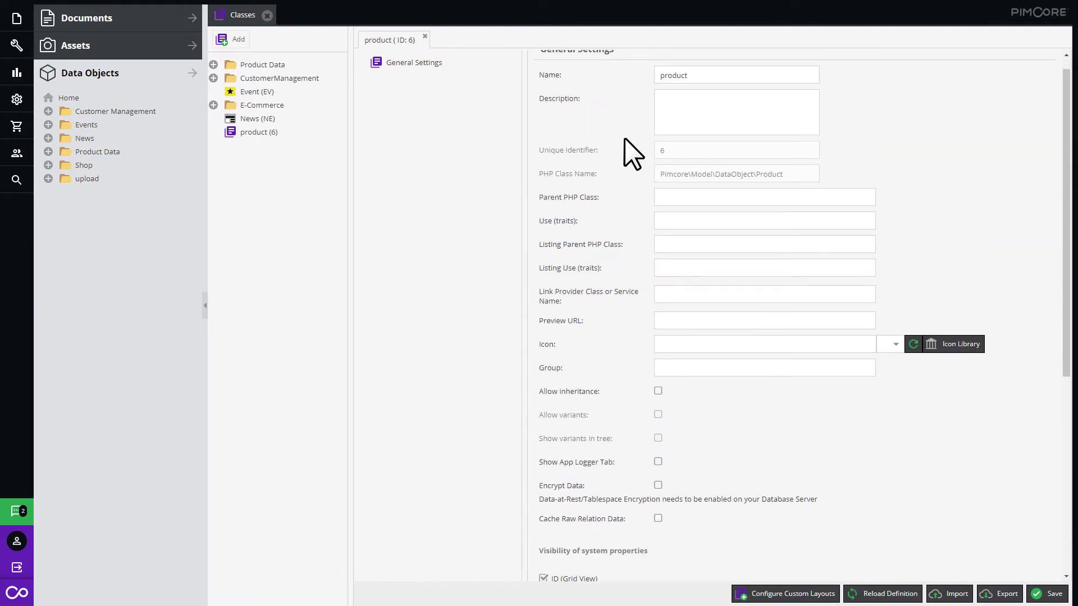
scroll(624, 137, "down", 6)
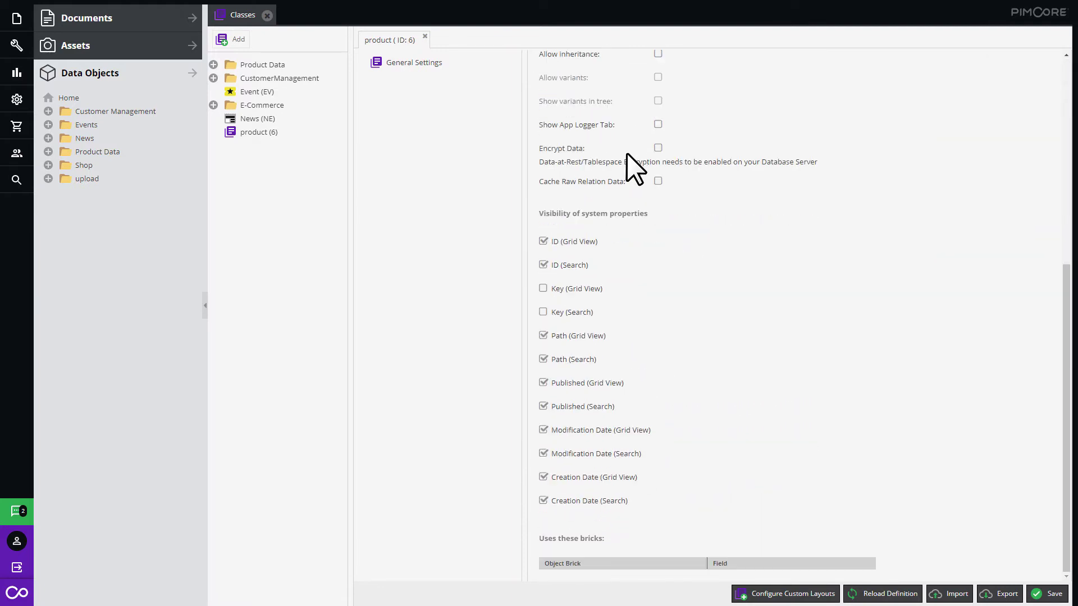
scroll(626, 153, "up", 6)
Step: Add a Panel layout component under the product class's General Settings
right_click(425, 64)
mouse_move(424, 64)
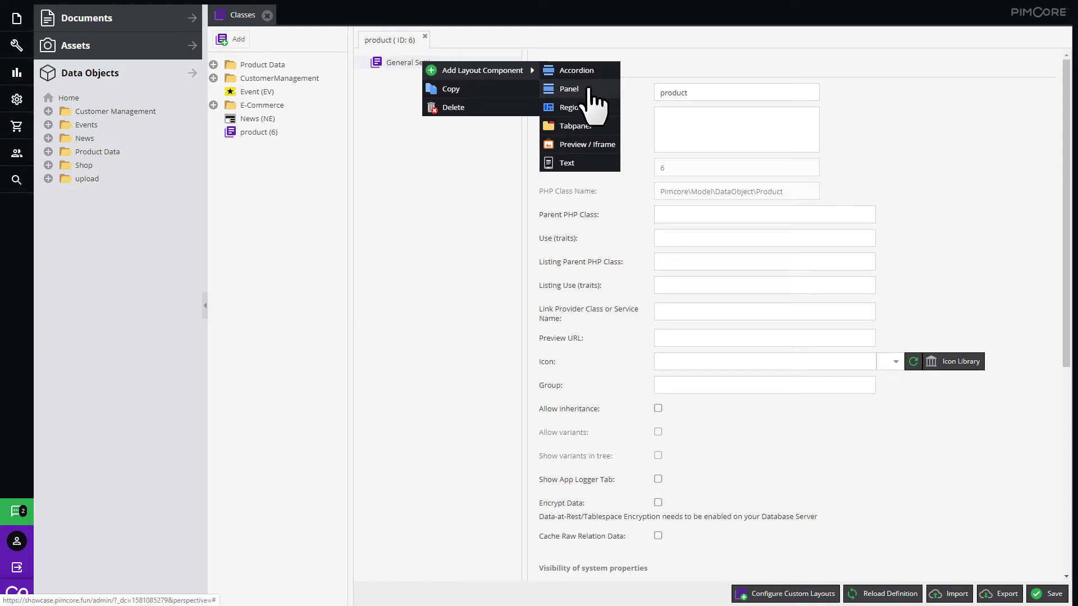
left_click(589, 89)
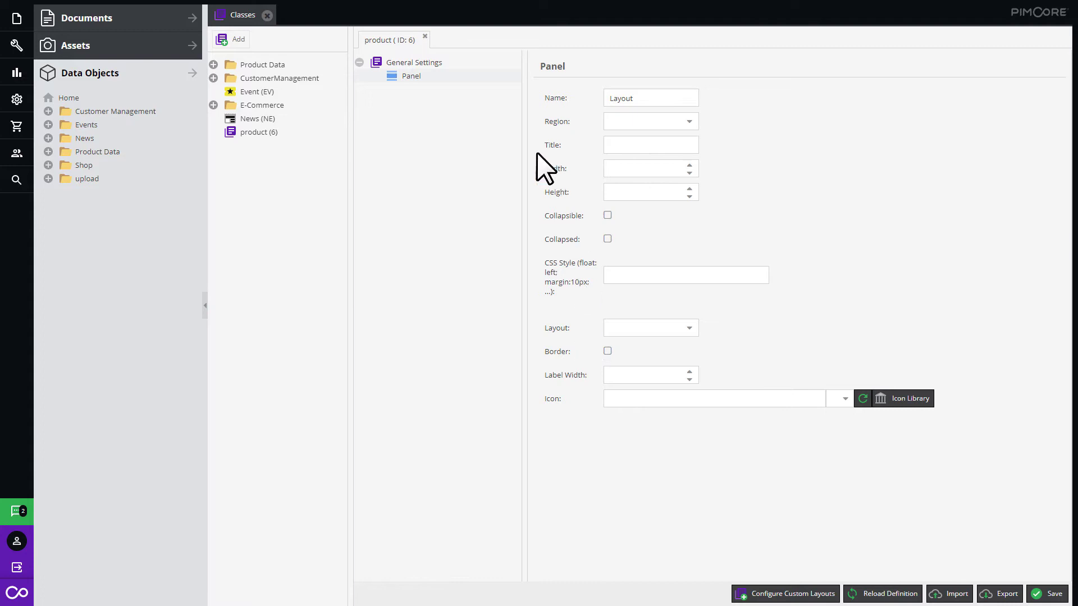
Step: Add a text Input field named 'Name' inside the Panel
right_click(415, 76)
mouse_move(438, 84)
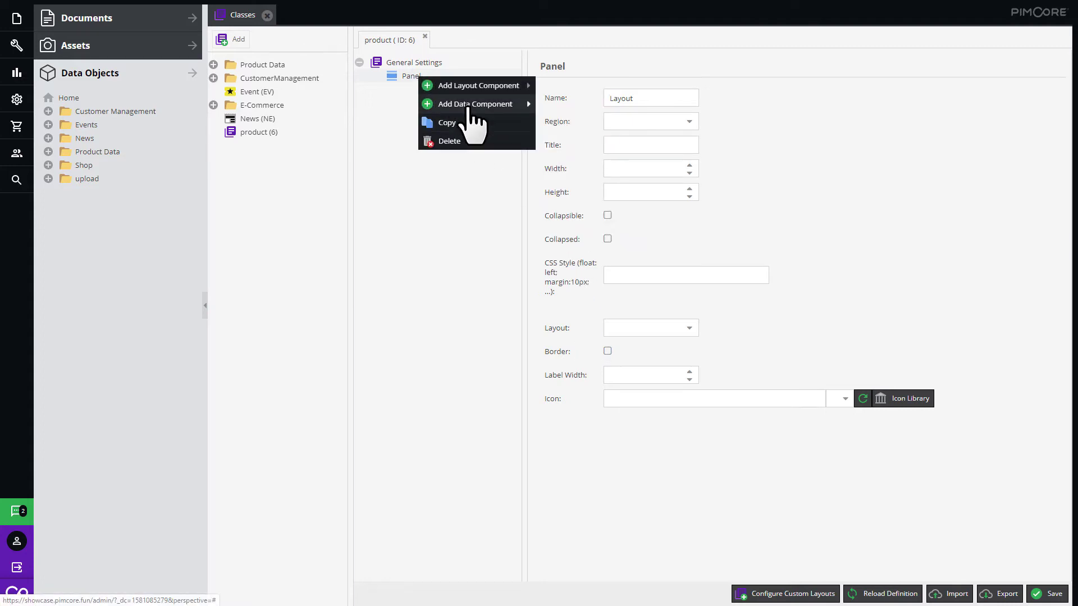
mouse_move(483, 107)
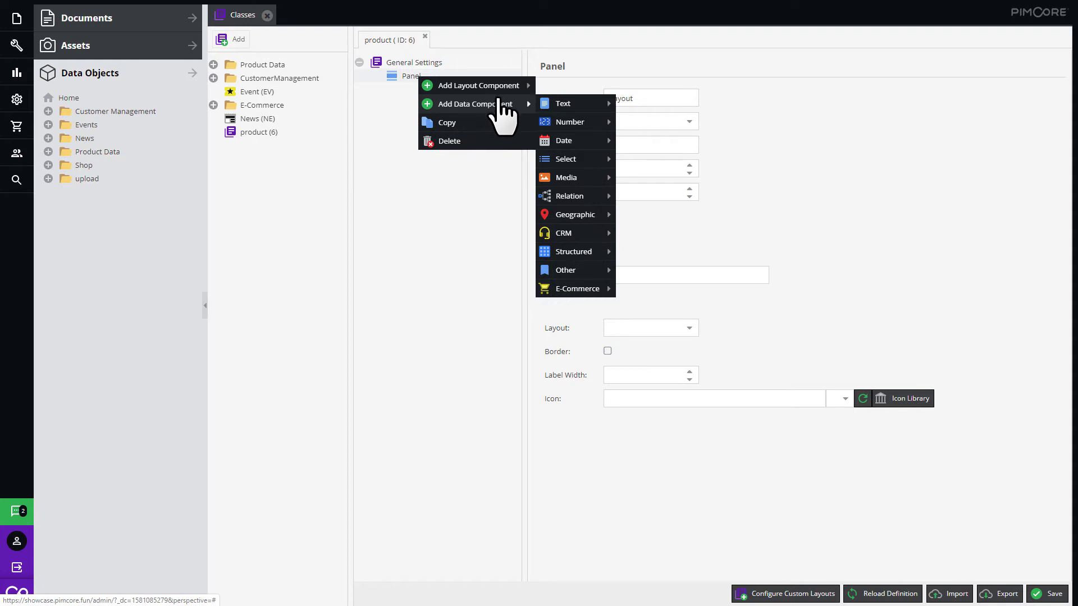
mouse_move(573, 106)
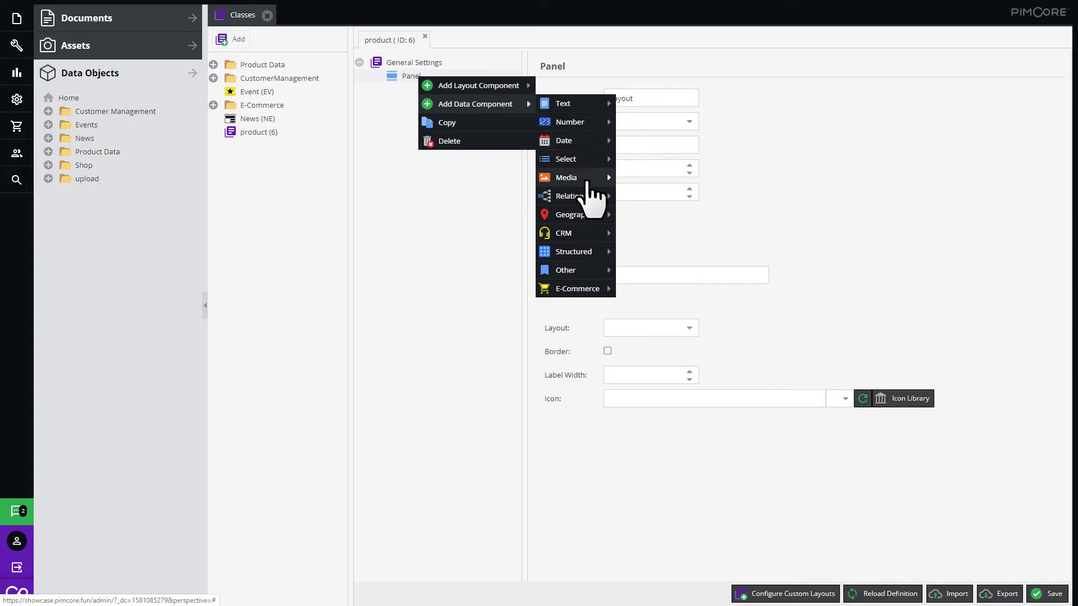
mouse_move(586, 181)
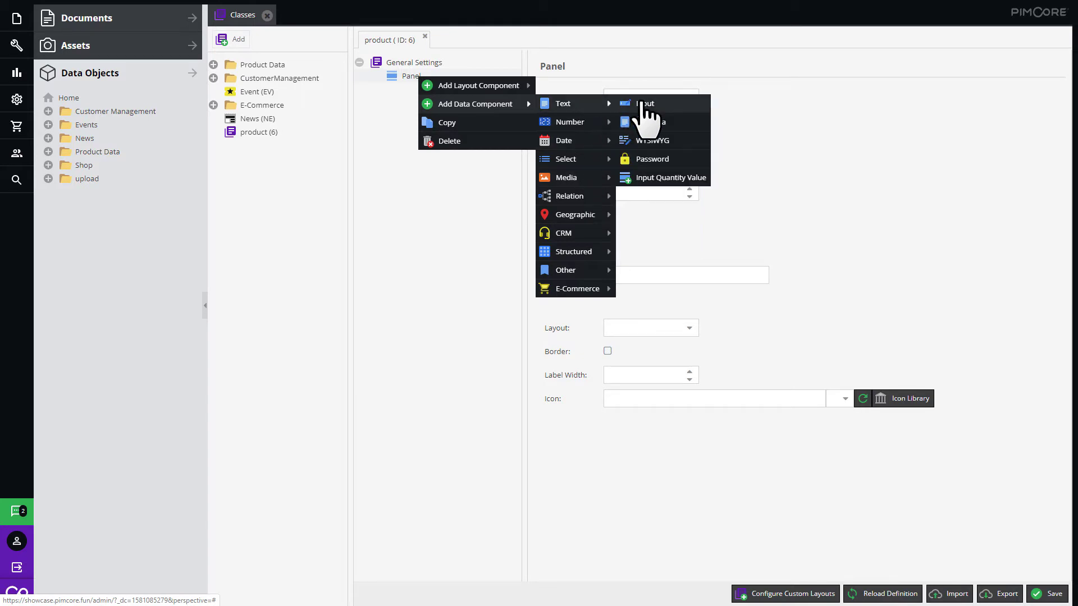
left_click(645, 104)
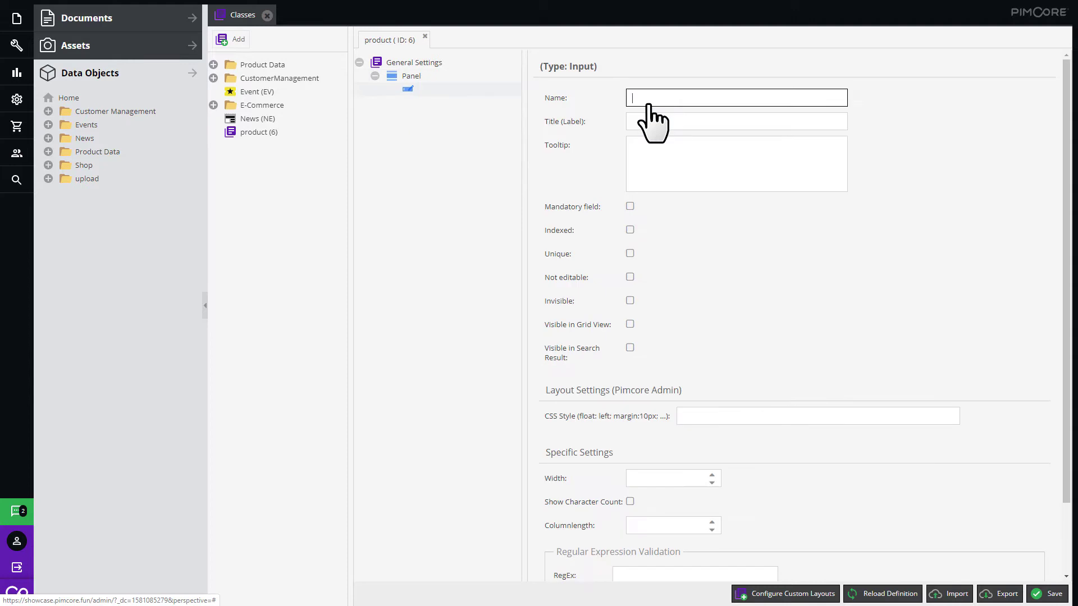
type("Name")
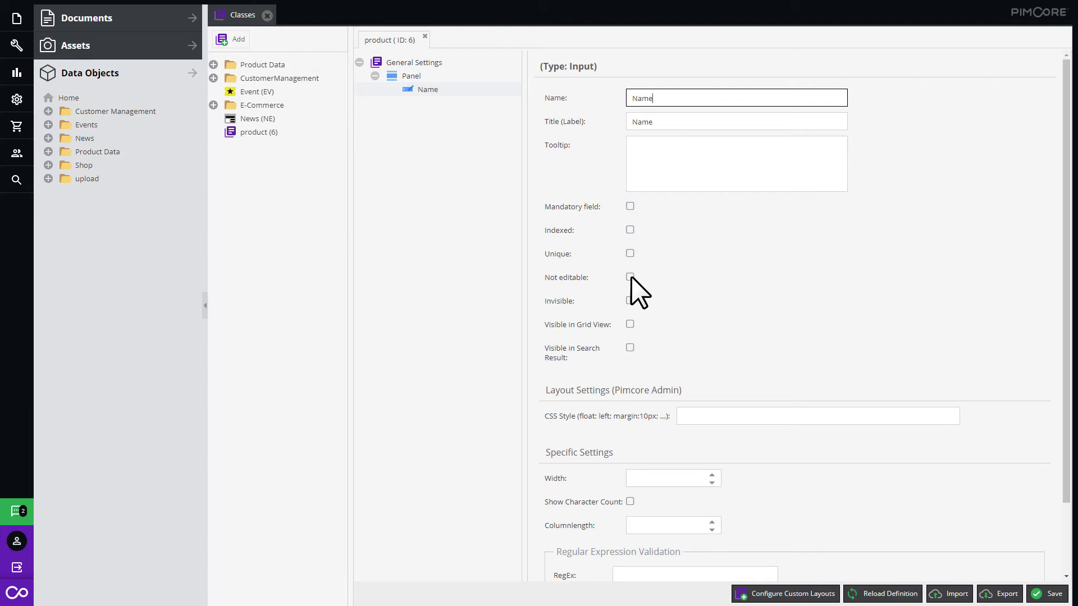
Step: Turn on Show Character Count for Name and set its column length to 200
scroll(631, 277, "down", 1)
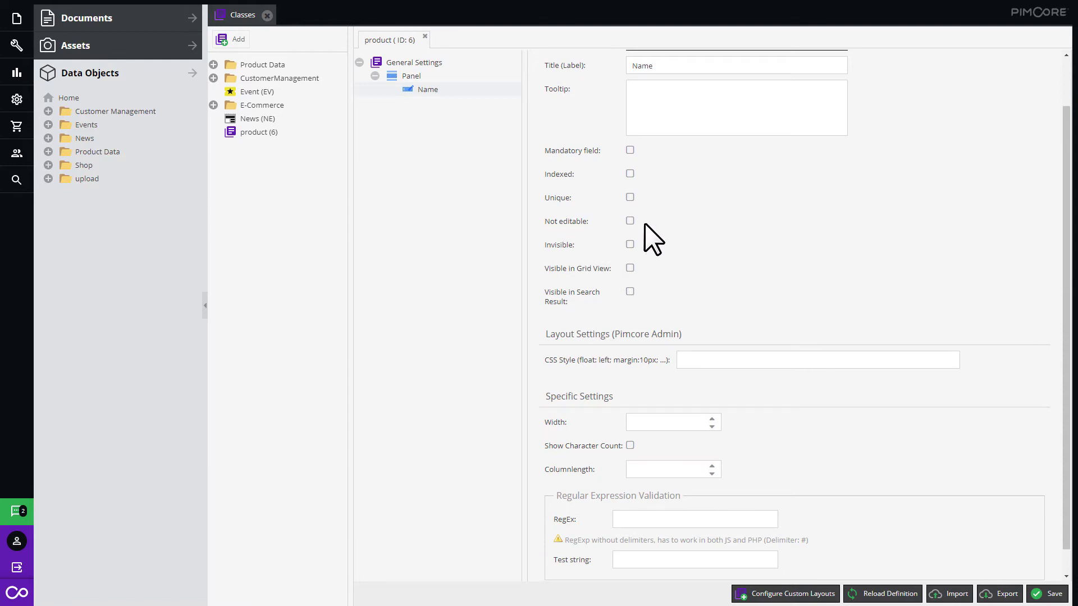
scroll(603, 449, "down", 1)
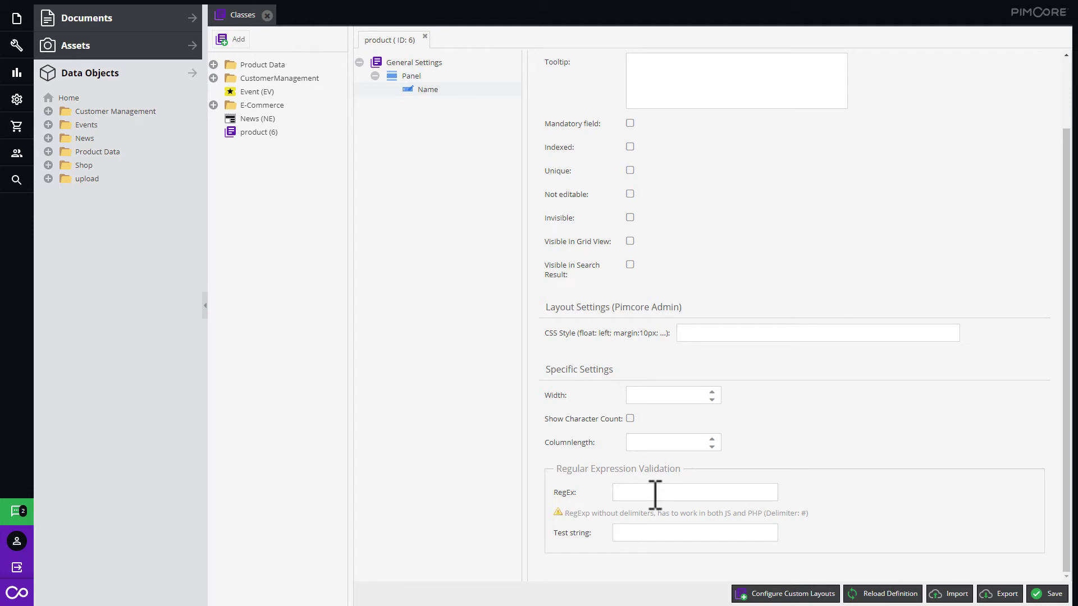
left_click(630, 418)
left_click(646, 441)
scroll(675, 330, "up", 3)
scroll(674, 330, "down", 3)
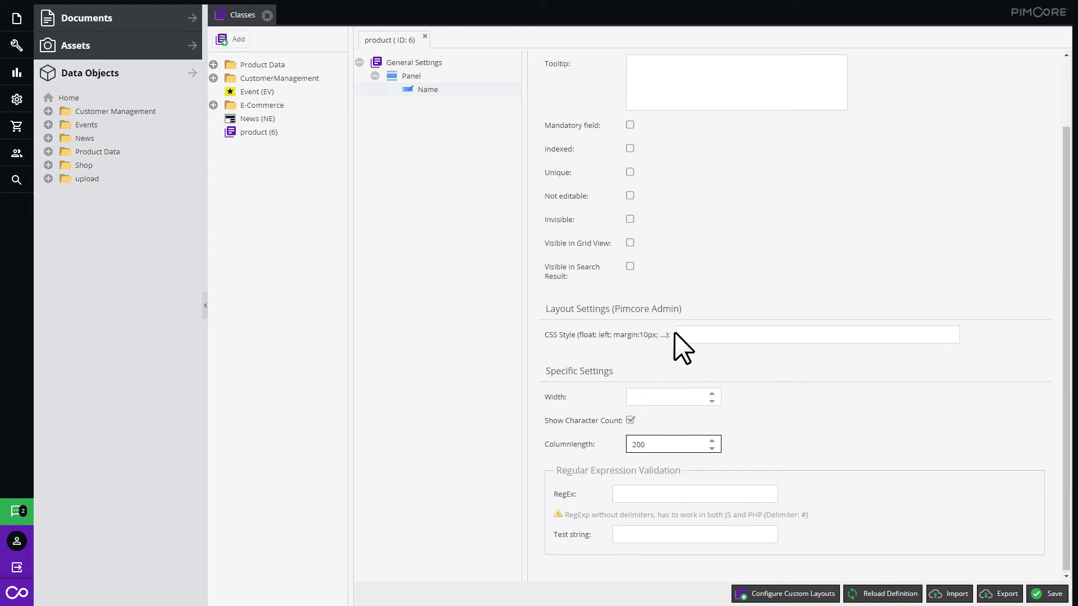
scroll(675, 332, "up", 3)
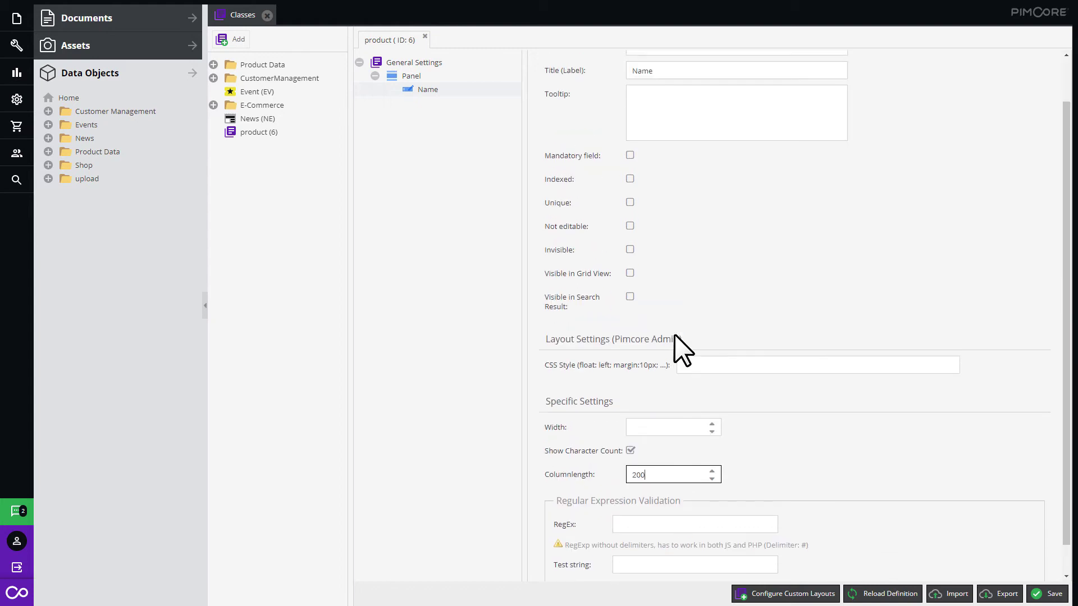
Step: Add a Media Image field named 'Image' to the Panel
right_click(448, 78)
mouse_move(449, 84)
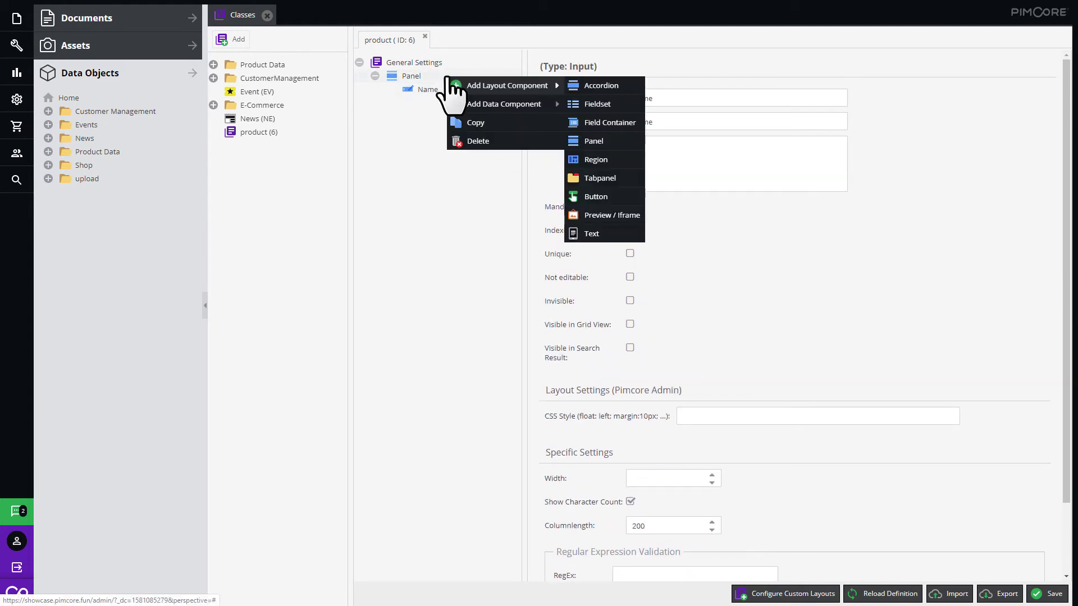
mouse_move(599, 105)
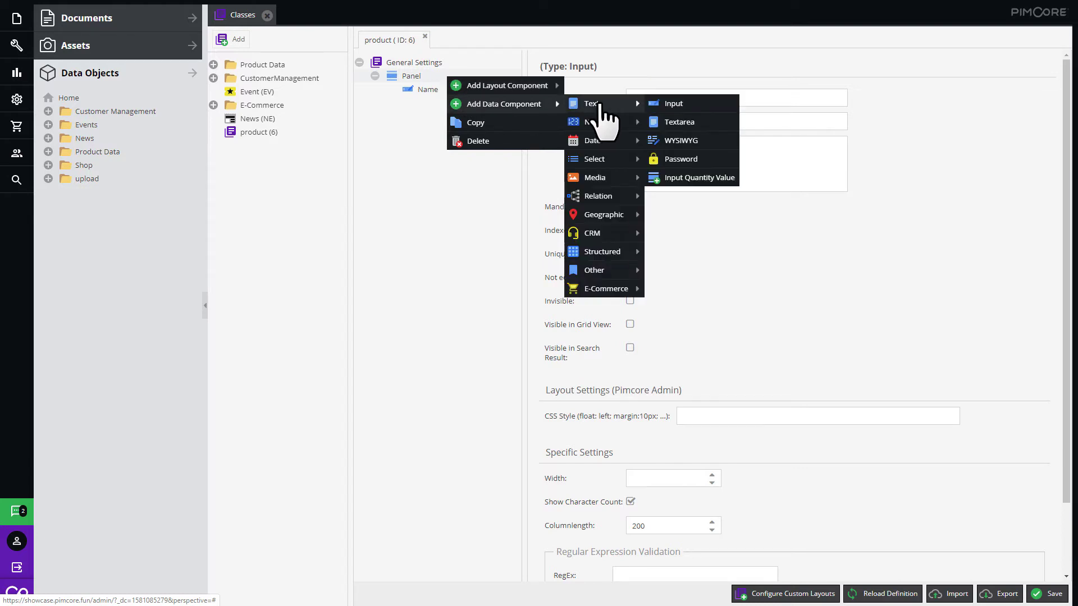
mouse_move(609, 139)
mouse_move(624, 179)
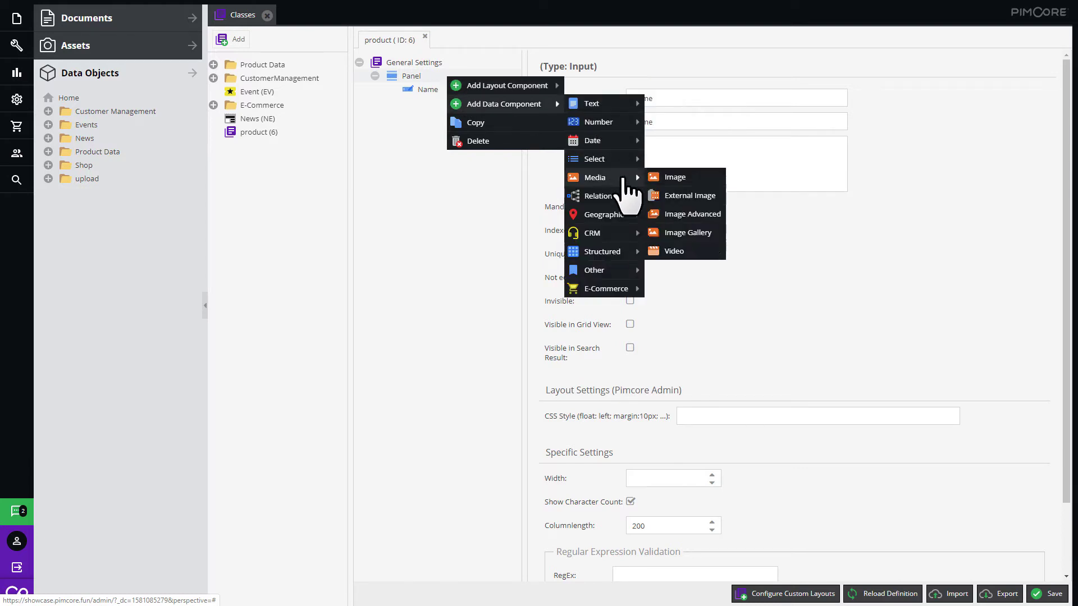
left_click(686, 178)
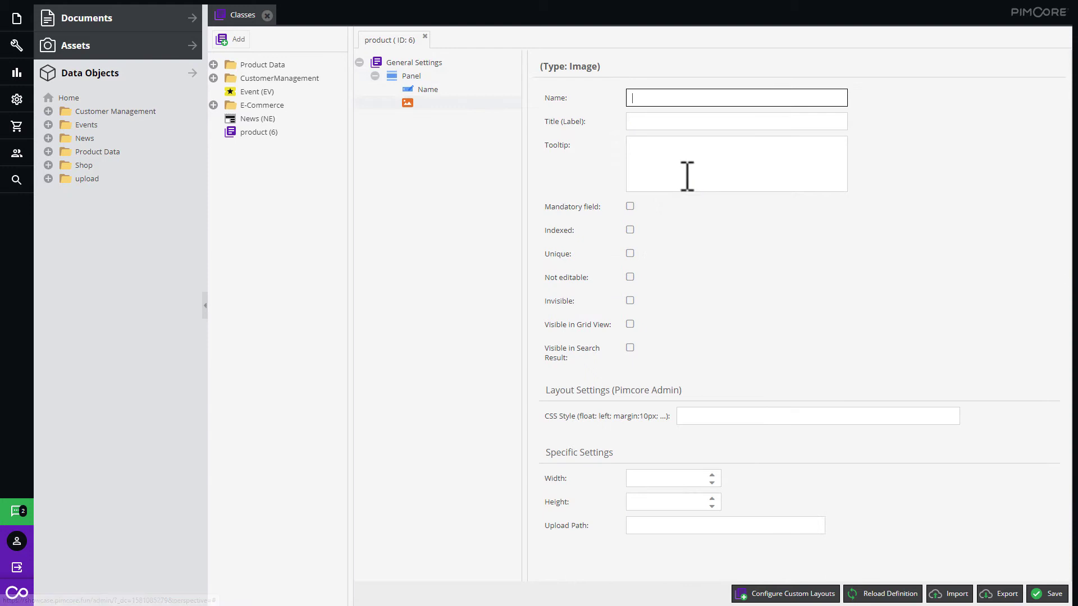
type("Image")
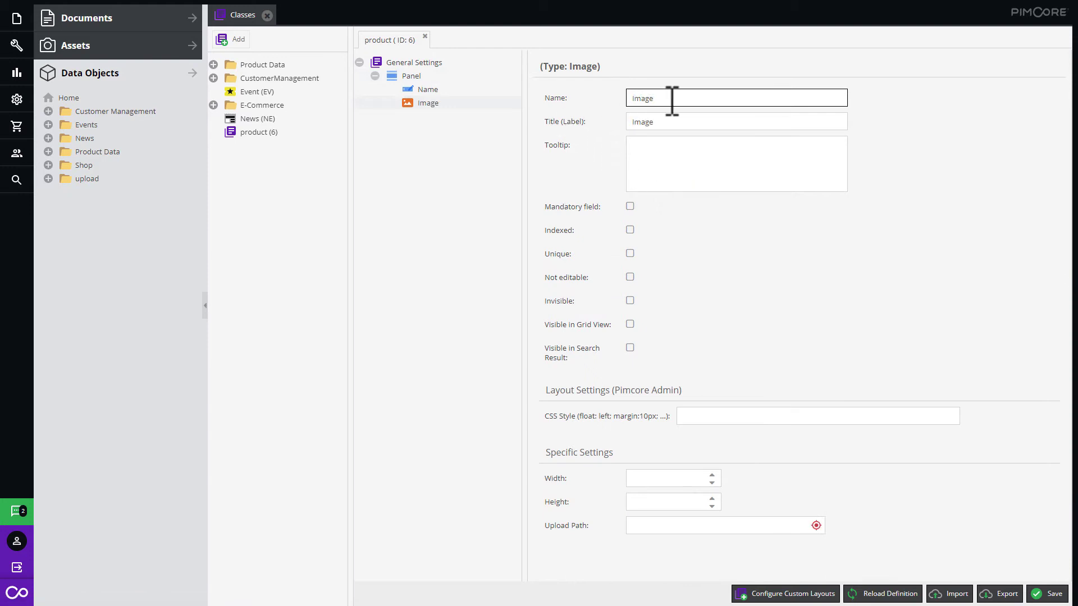
Step: Add a Many-To-One Relation field named 'Category' to the Panel
right_click(440, 77)
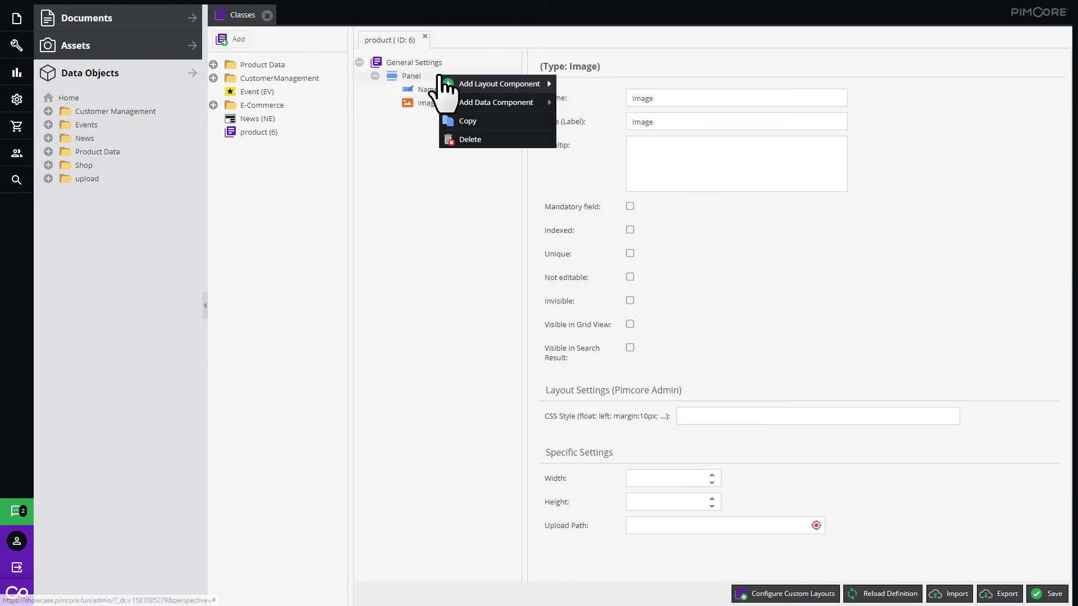
mouse_move(509, 107)
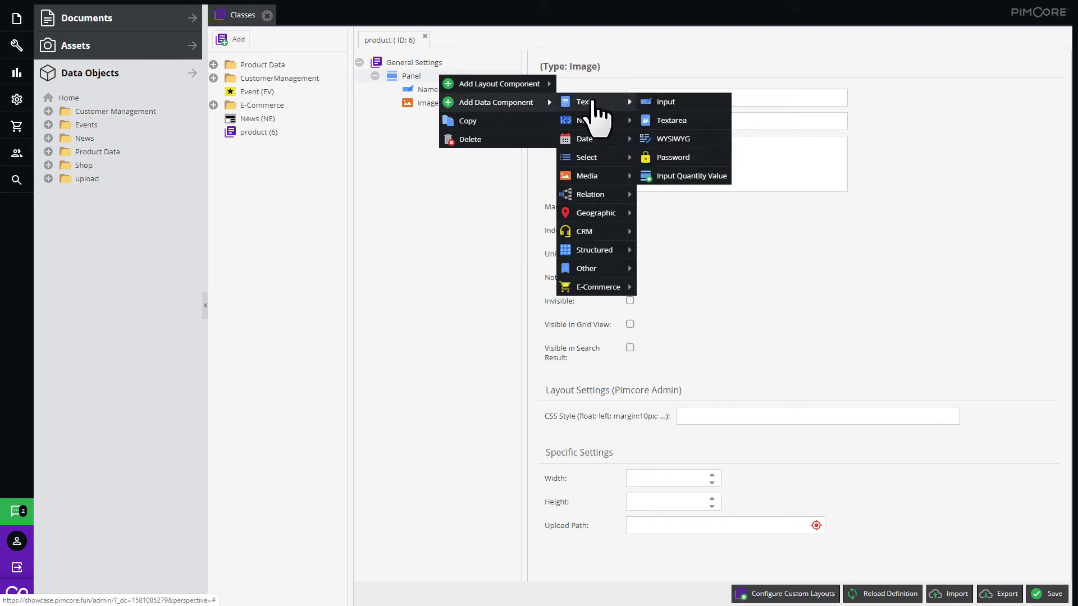
mouse_move(617, 194)
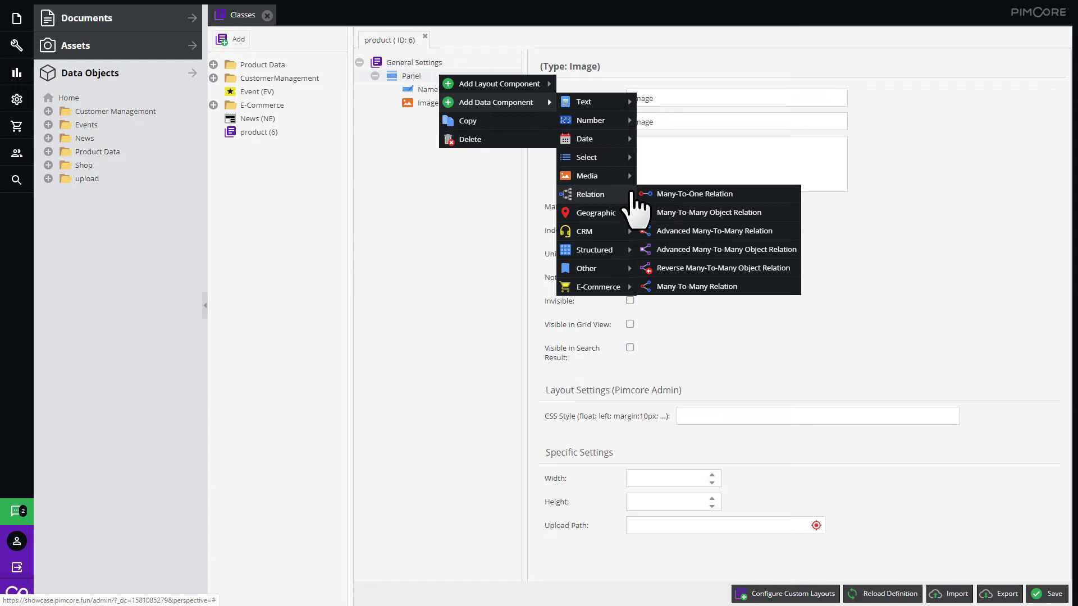
left_click(674, 193)
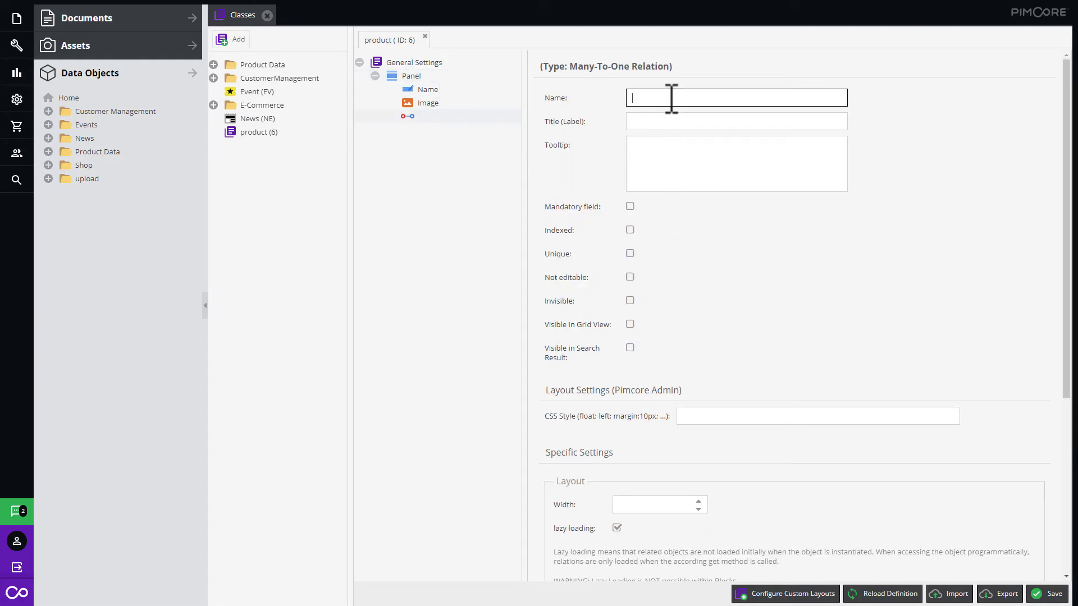
type("Category")
Step: Allow Category to link to Objects, with Category and Event as allowed classes
scroll(756, 273, "down", 5)
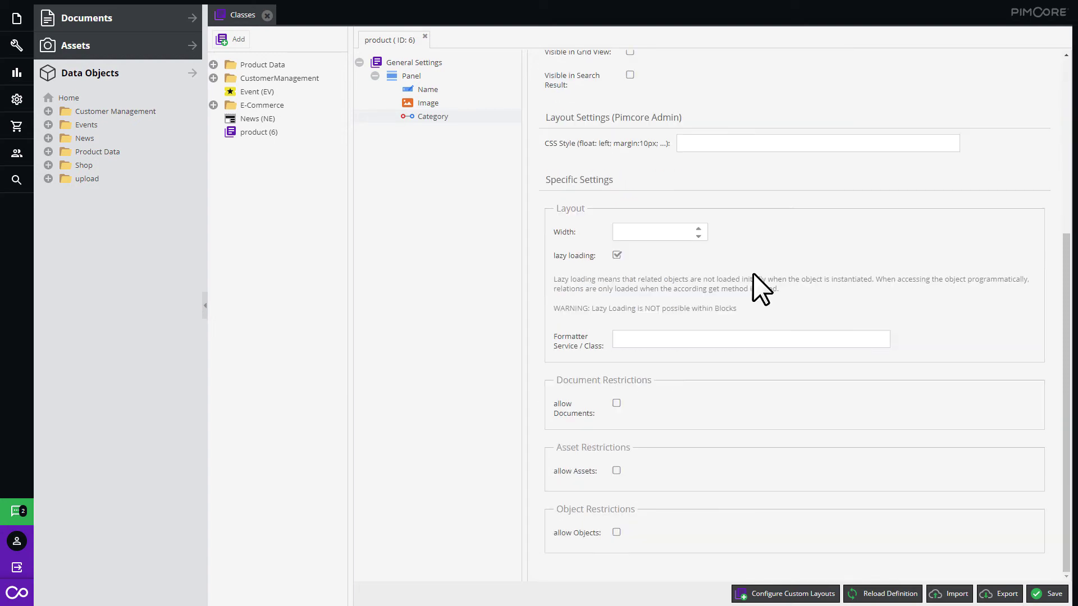
left_click(616, 533)
scroll(701, 359, "down", 5)
left_click(702, 355)
scroll(702, 359, "down", 2)
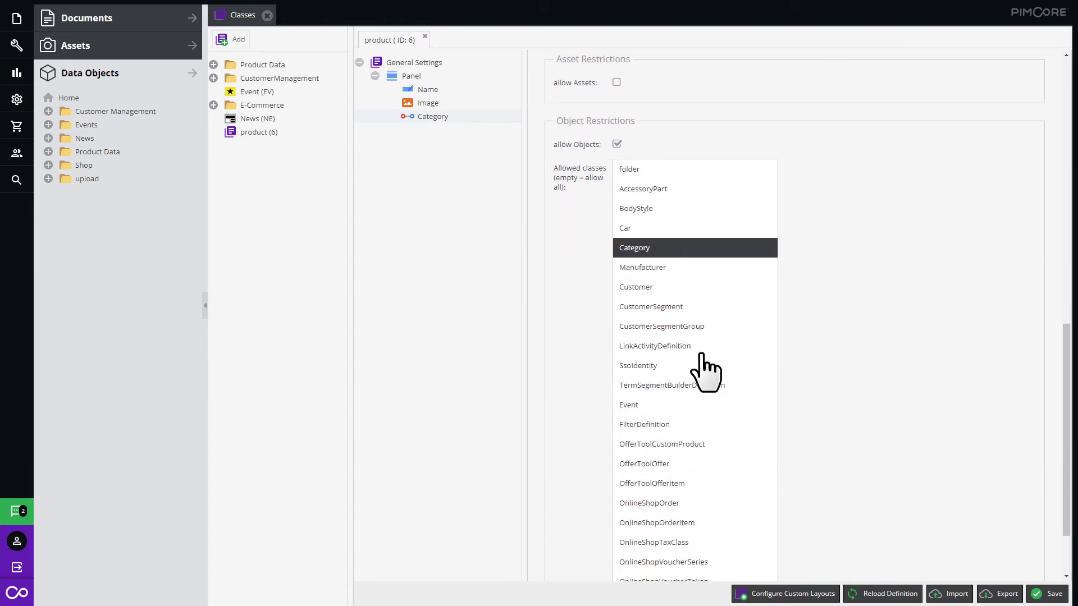
scroll(702, 355, "down", 2)
left_click(702, 355)
left_click(707, 276)
left_click(708, 256)
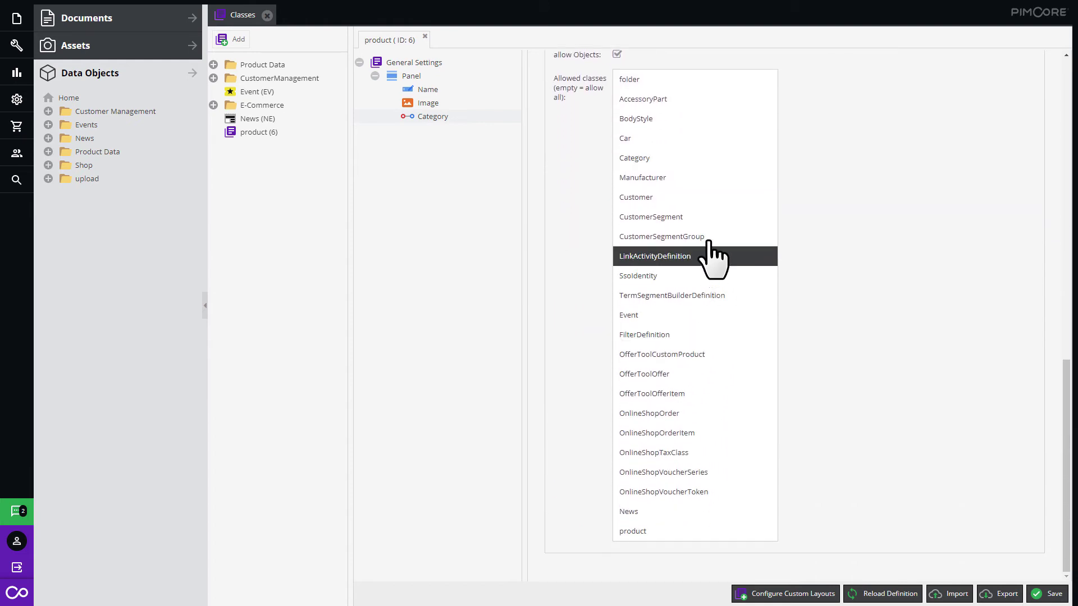
left_click(682, 159)
left_click(767, 315, "ctrl")
scroll(768, 328, "up", 15)
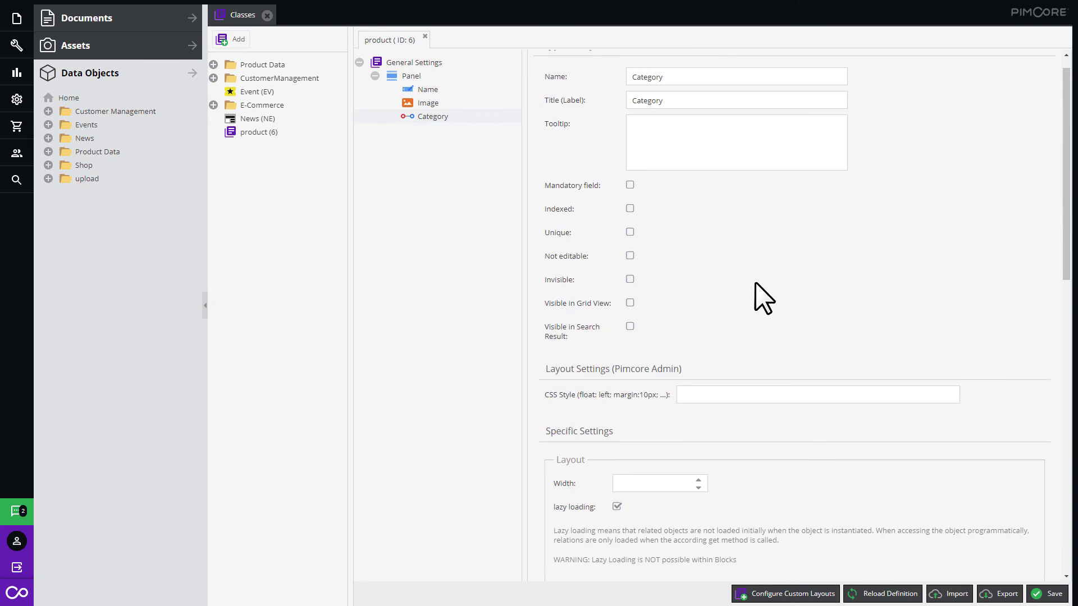
Step: Add a Select field named 'Select' to the Panel
right_click(430, 77)
mouse_move(469, 102)
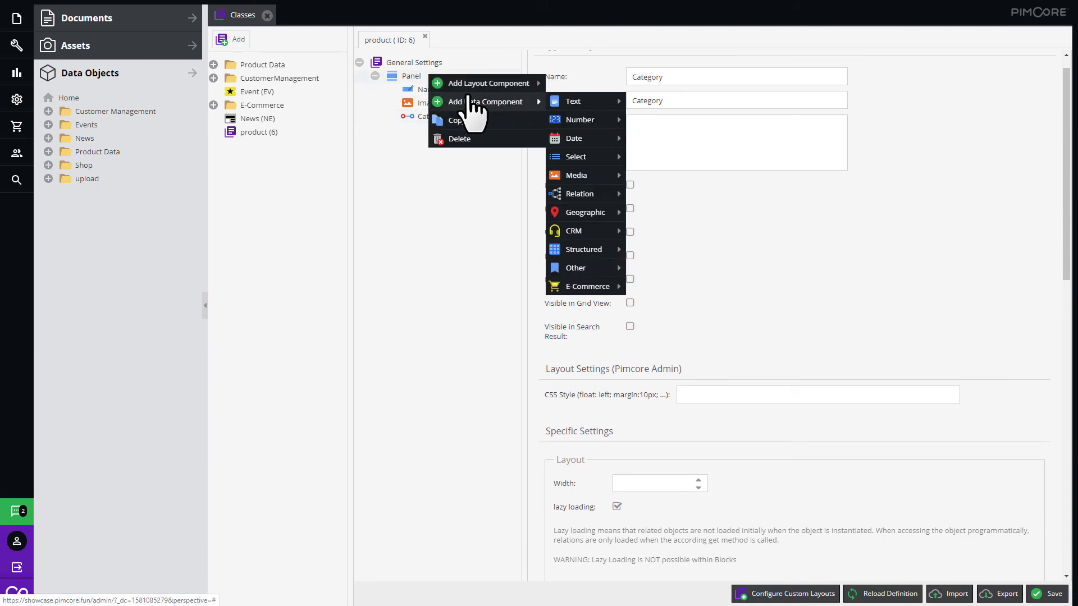
mouse_move(584, 156)
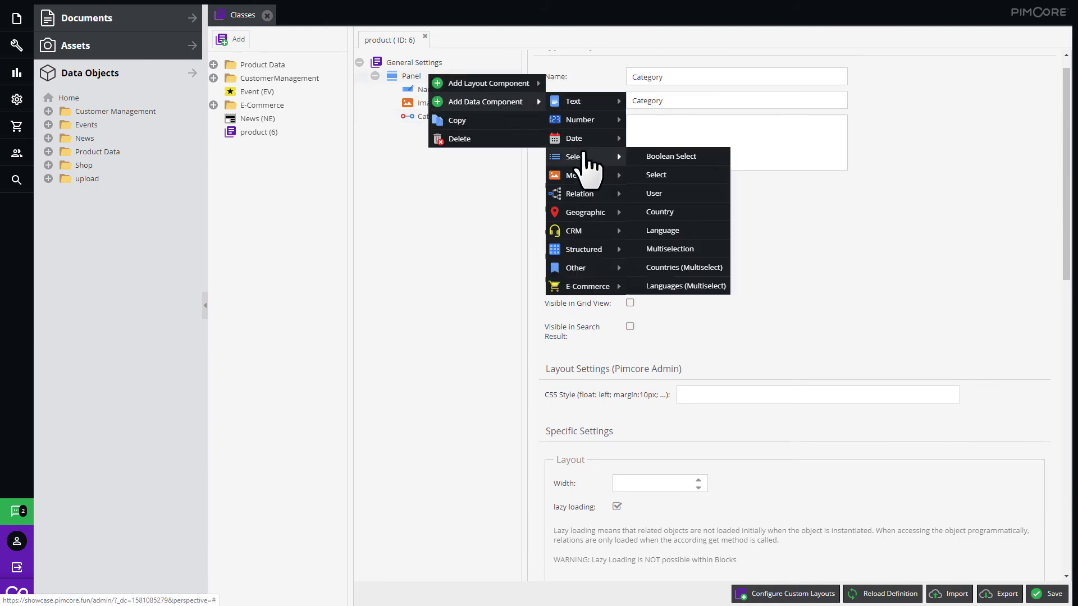
left_click(676, 175)
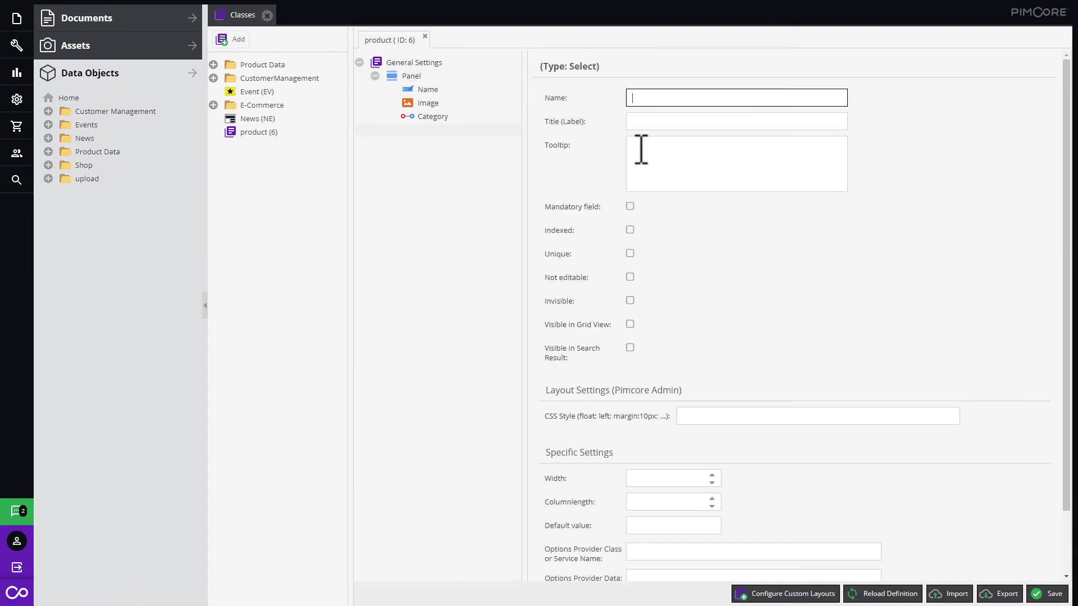
type("Select")
Step: Enter selection options Option1, Option2 and Option3 for the Select field
scroll(712, 272, "down", 3)
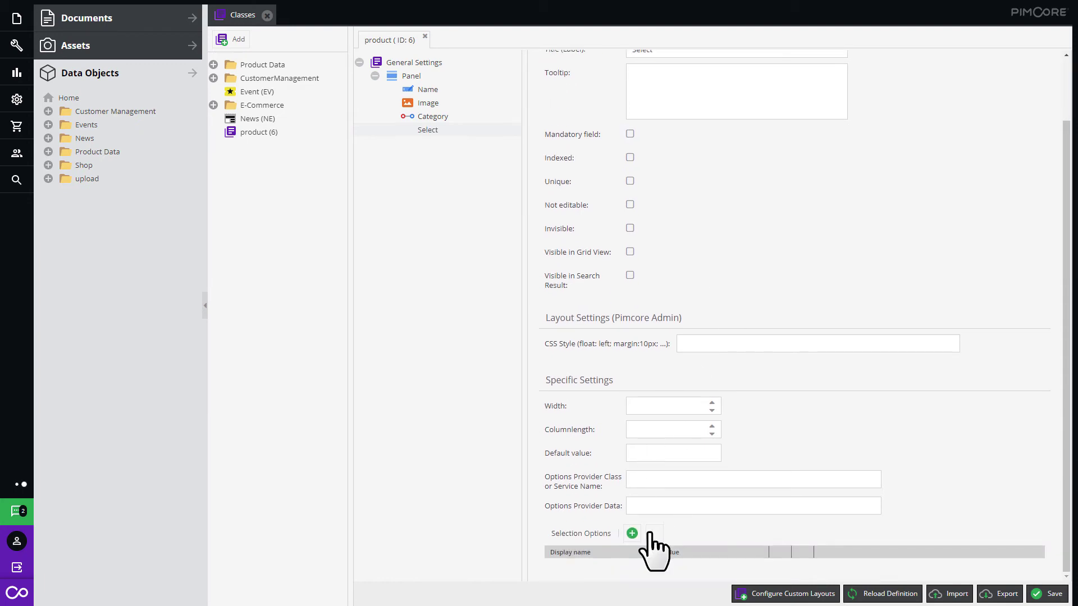
left_click(632, 534)
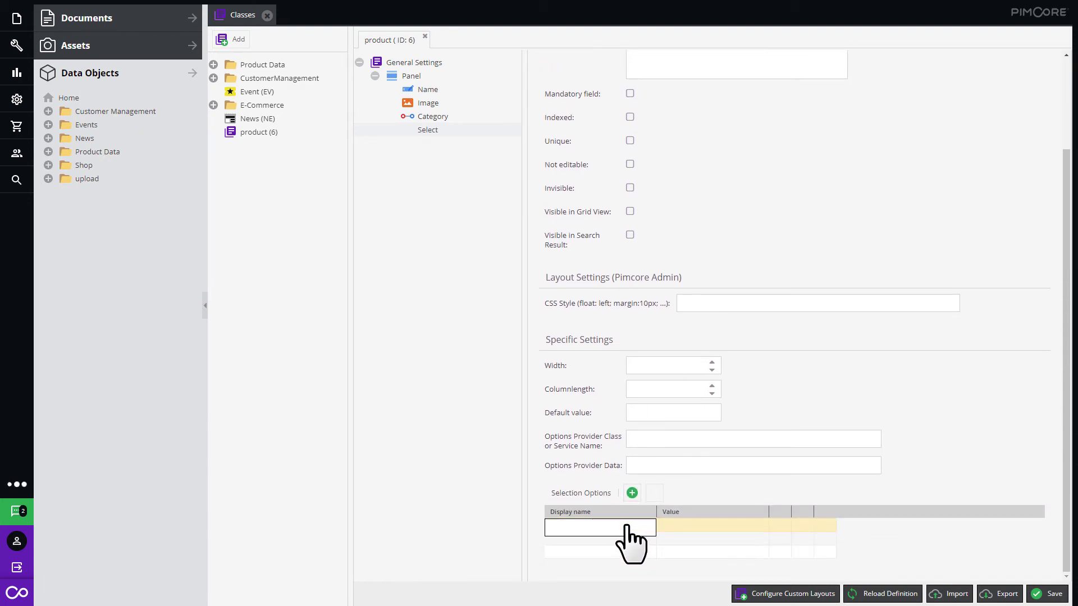
type("Option1")
key("Return")
type("Option")
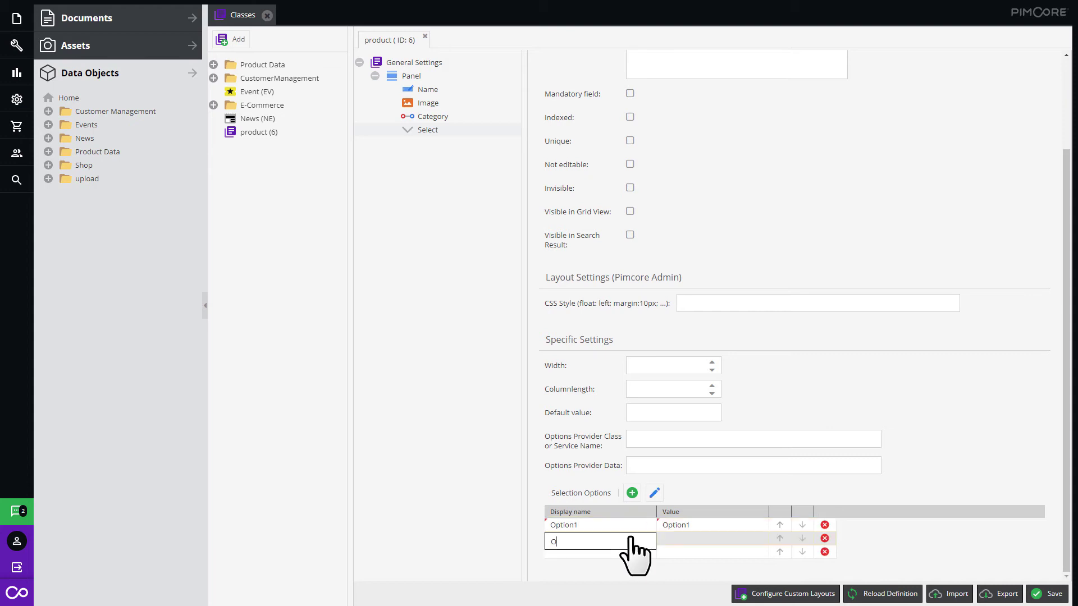
key("Return")
type("O")
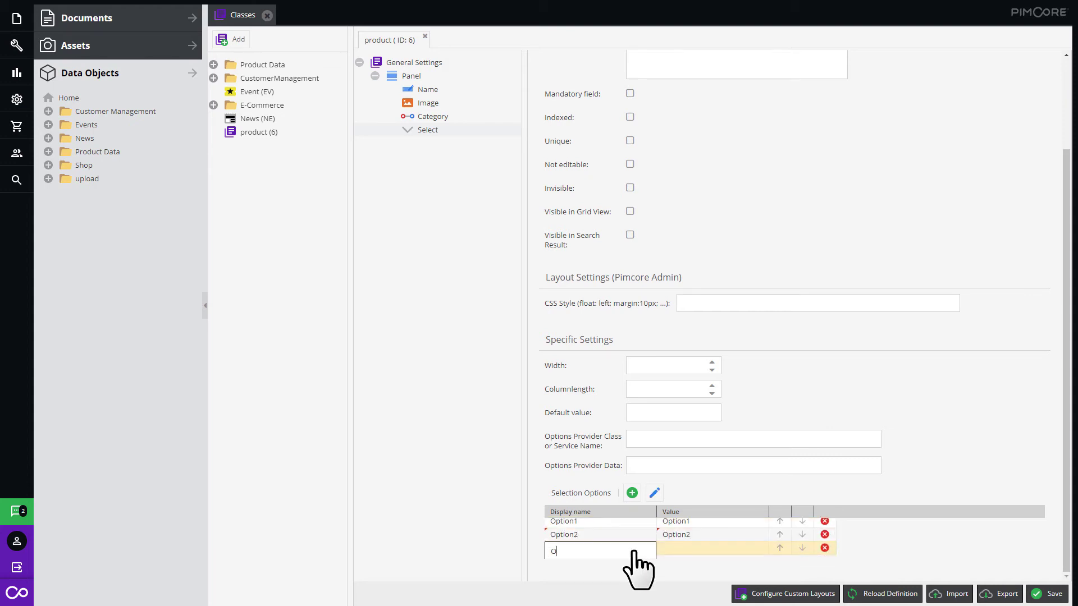
type("ption3")
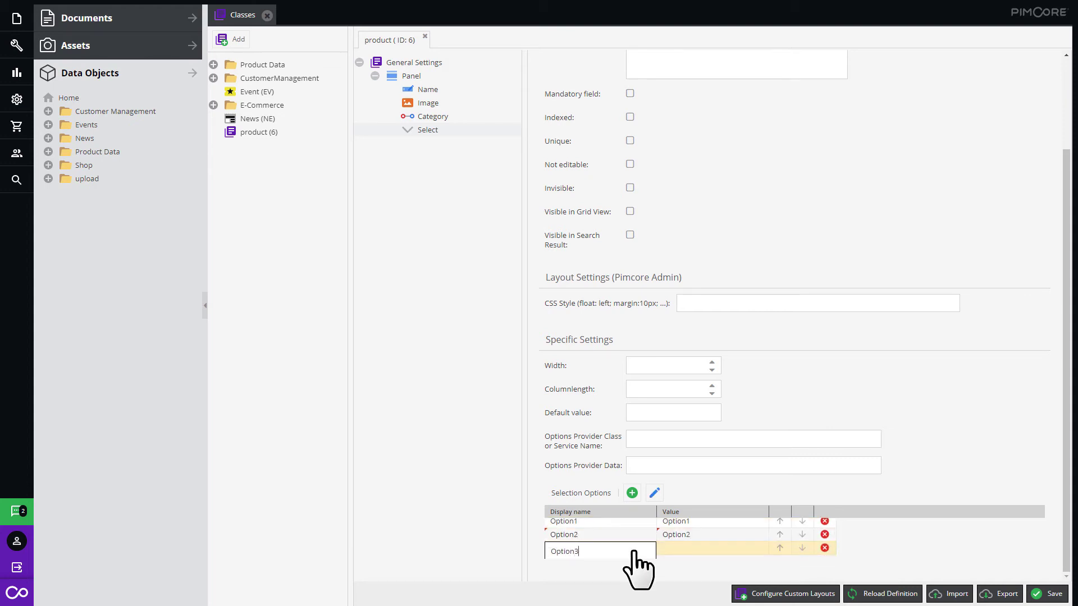
Step: Add a Link field named 'URL' to the Panel
right_click(443, 80)
mouse_move(486, 115)
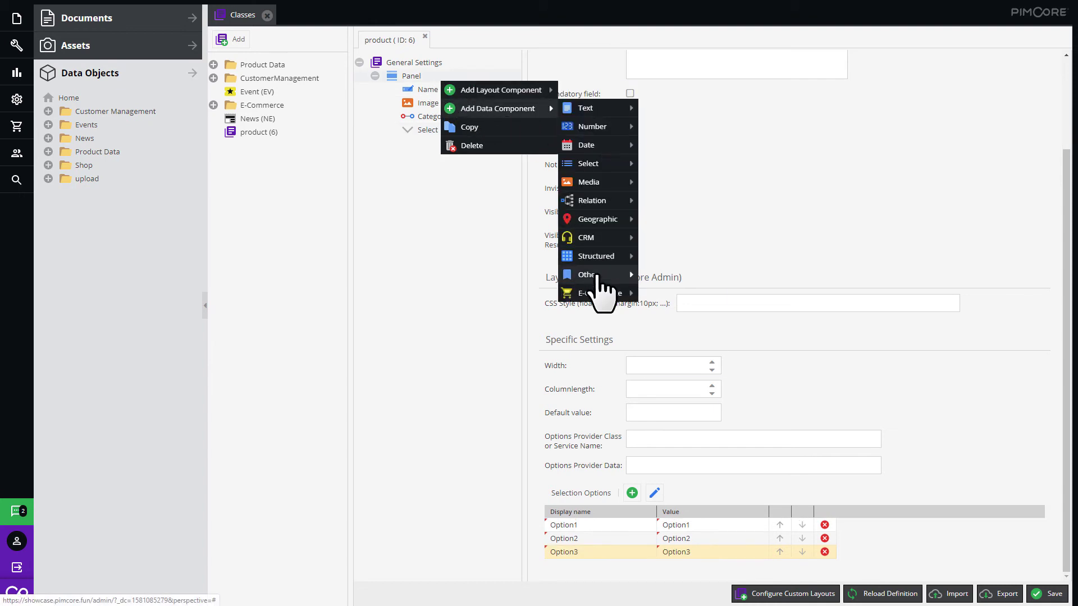
mouse_move(598, 276)
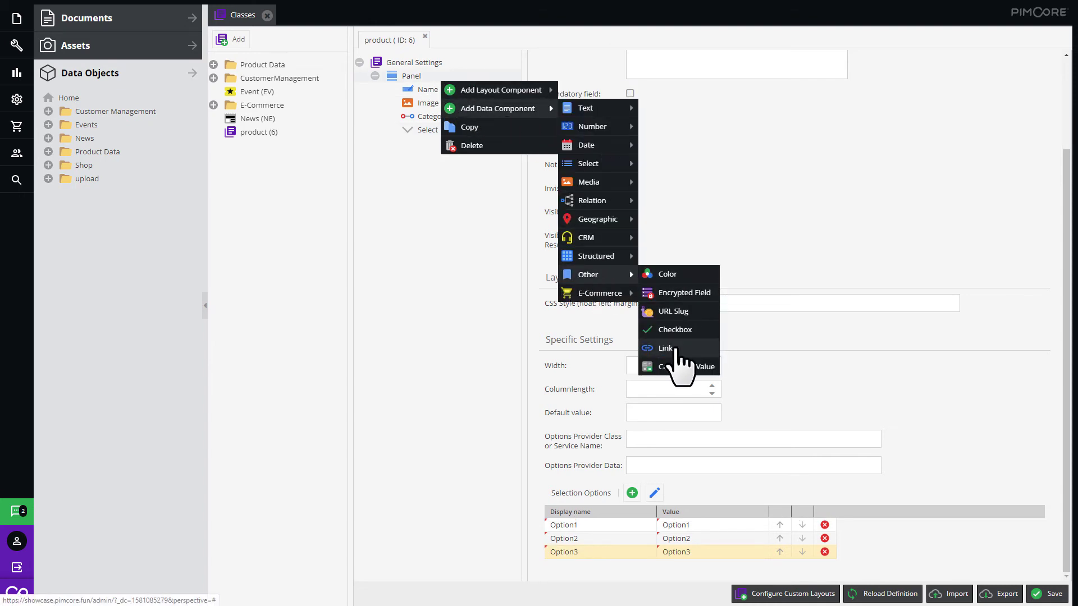
left_click(674, 349)
type("URL")
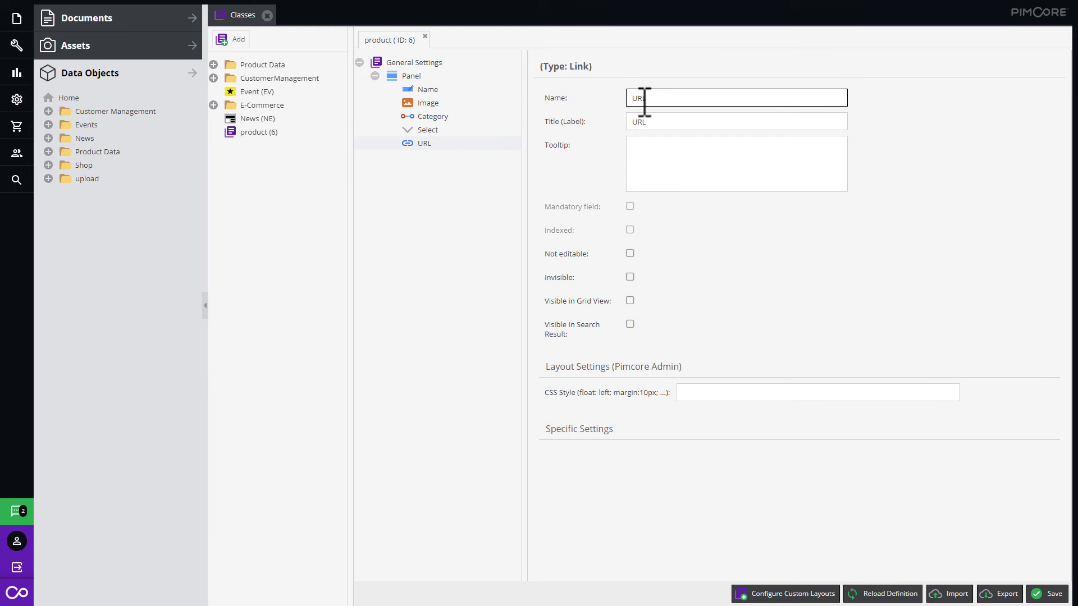
Step: Add a Checkbox field named 'Approved' to the Panel
right_click(438, 77)
mouse_move(465, 103)
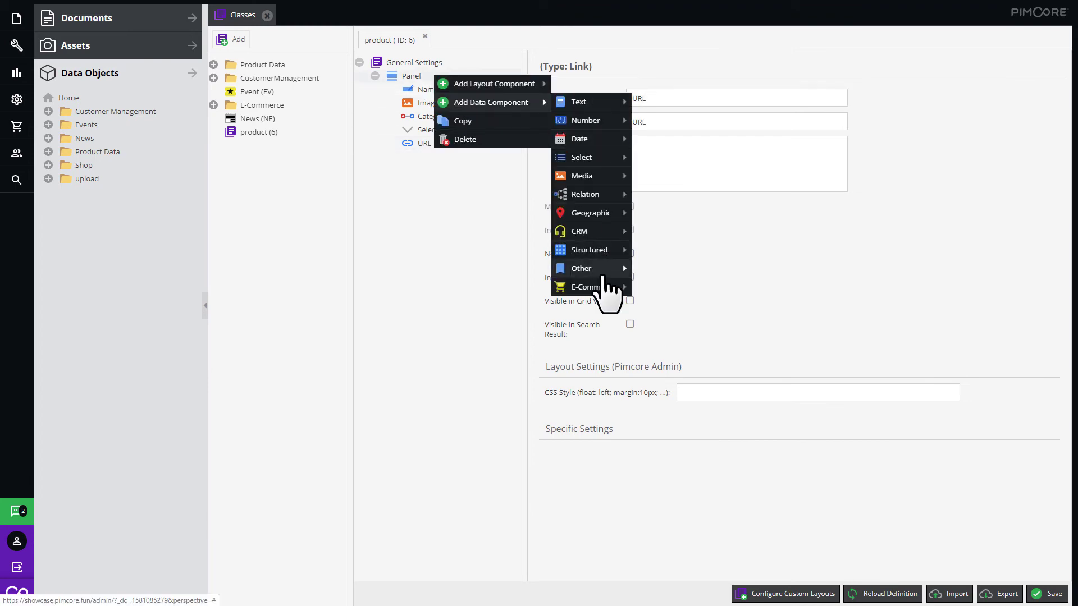
mouse_move(596, 269)
left_click(680, 324)
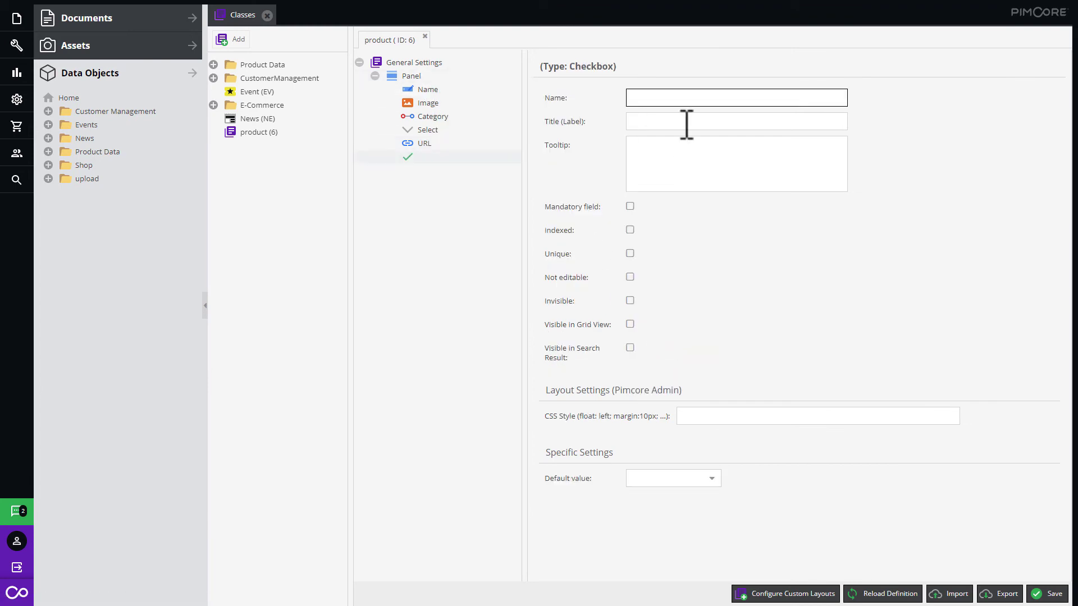
type("Approved")
Step: Add a Many-To-Many Object Relation field to the Panel
right_click(423, 76)
mouse_move(483, 99)
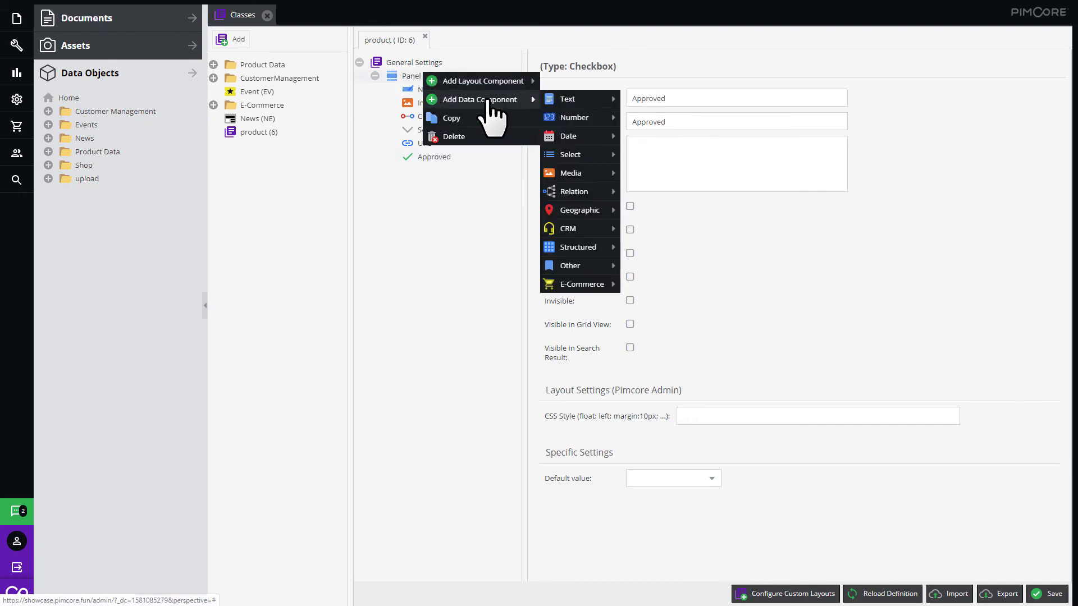
mouse_move(603, 197)
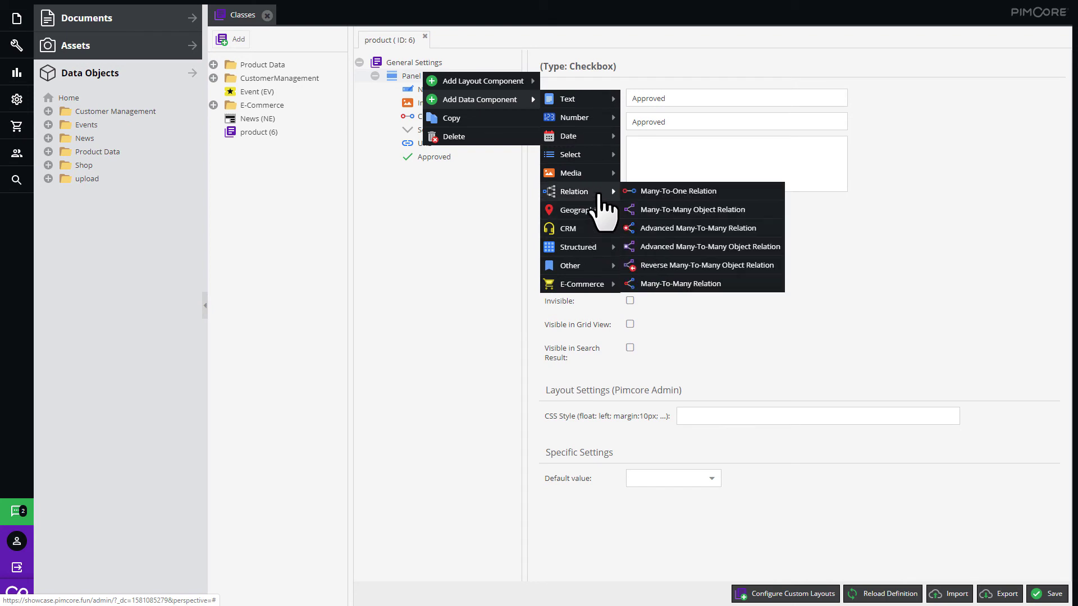
left_click(678, 213)
scroll(726, 278, "down", 10)
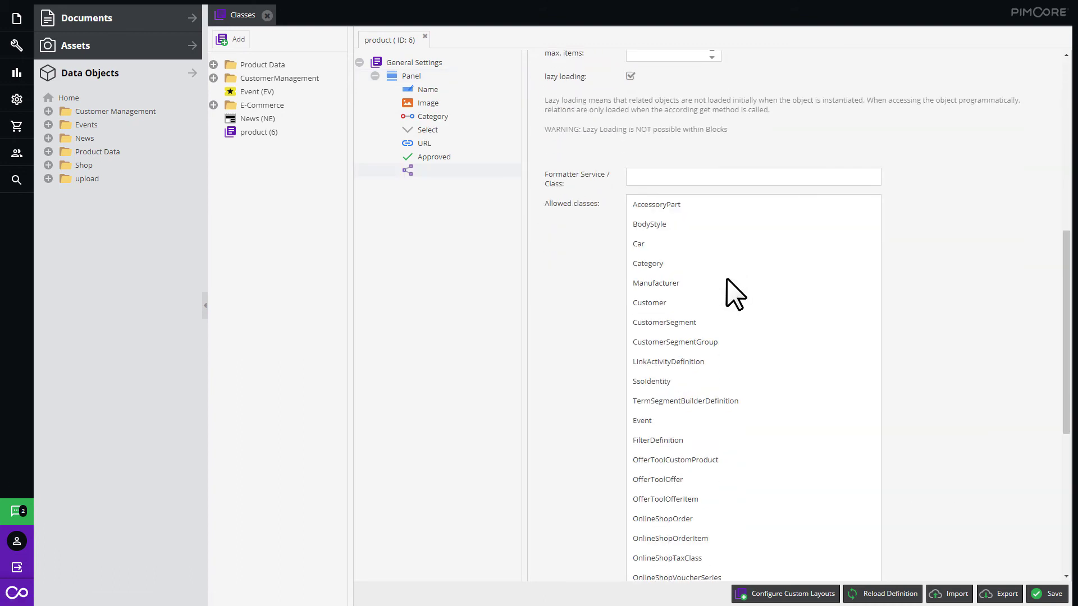
scroll(728, 289, "down", 4)
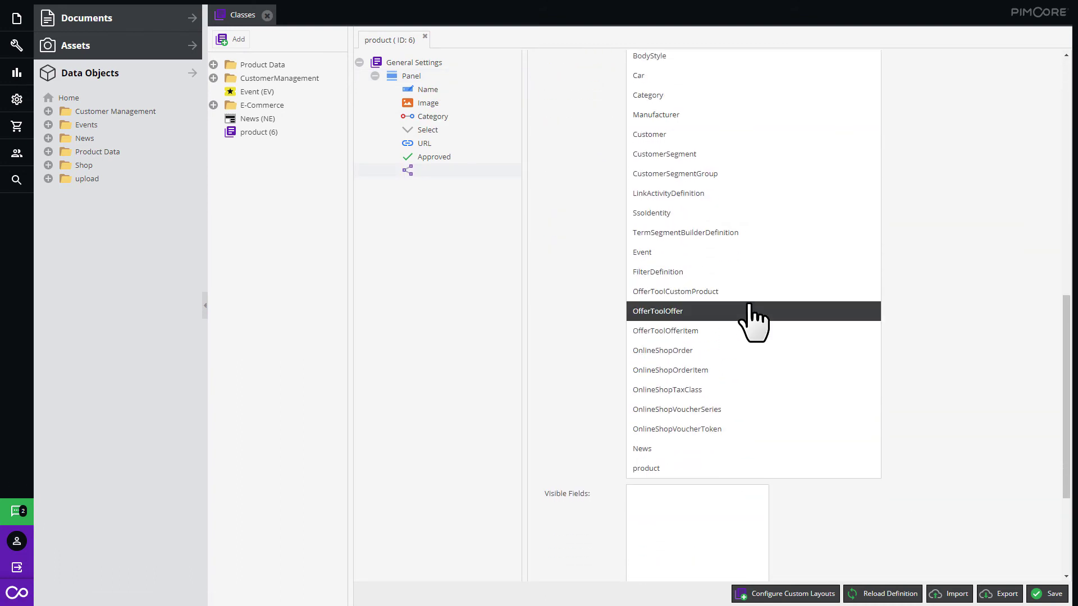
scroll(746, 293, "up", 3)
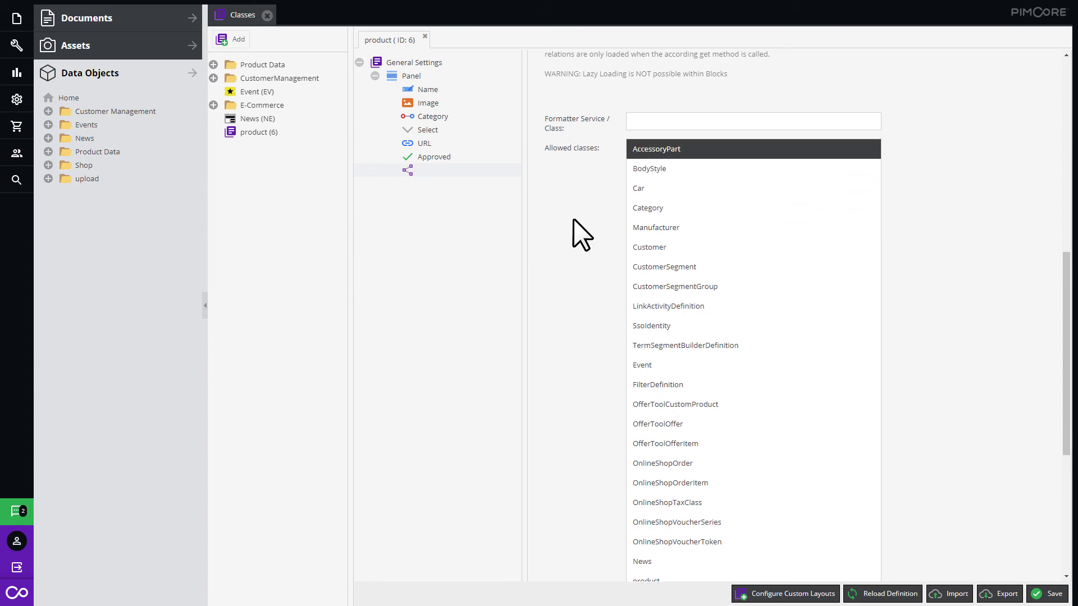
scroll(573, 217, "up", 10)
Step: Name the relation field 'Accessory' and save the product class
left_click(649, 98)
type("Acce")
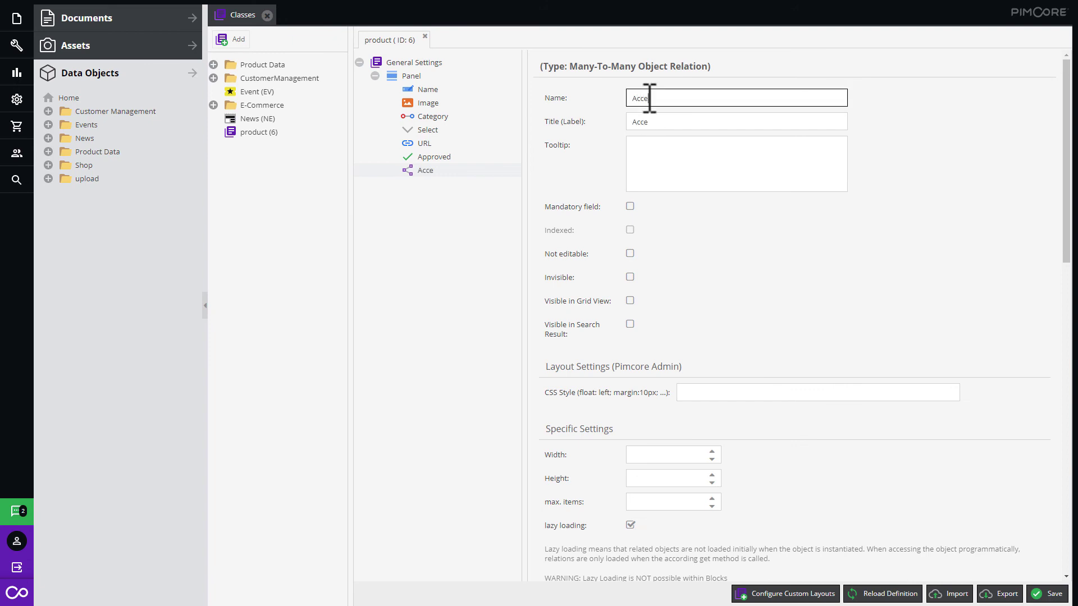
type("ssory")
key("Tab")
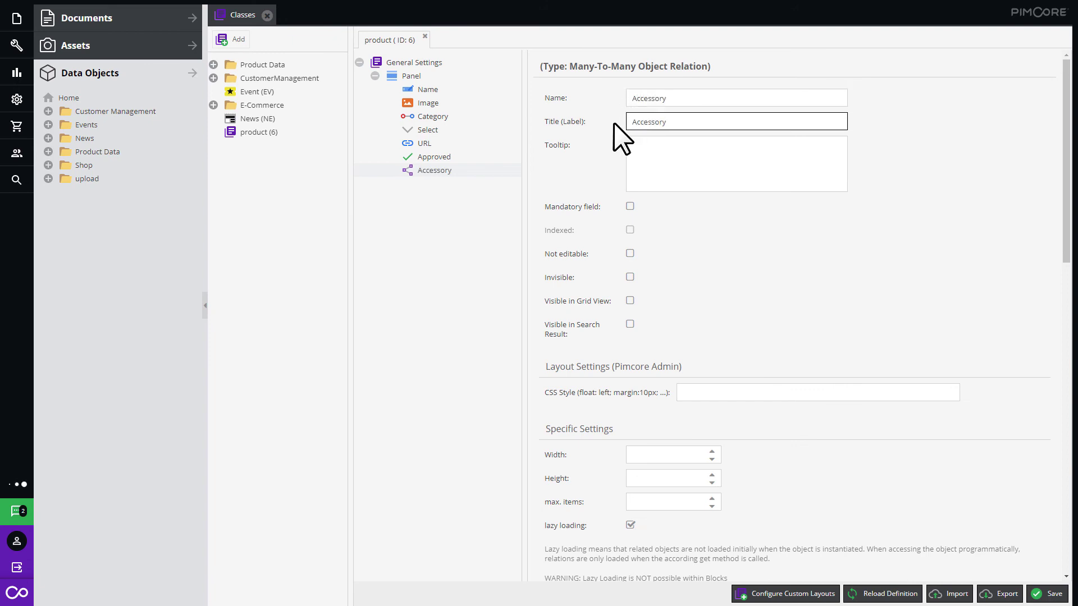
left_click(1039, 596)
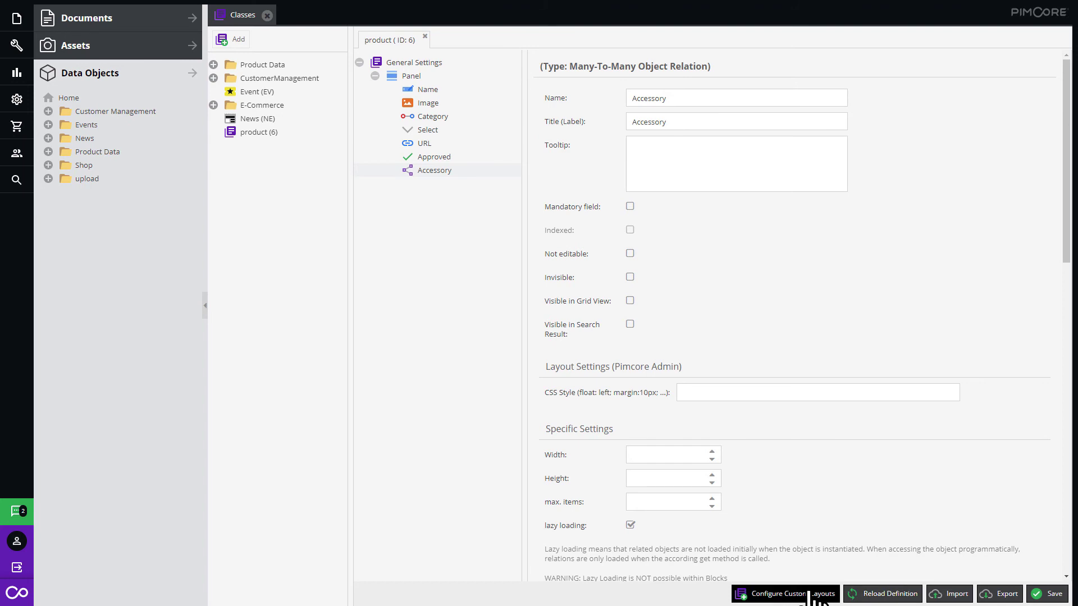
left_click(809, 594)
Step: Add a new Product object named 'test' under the Home folder
right_click(67, 98)
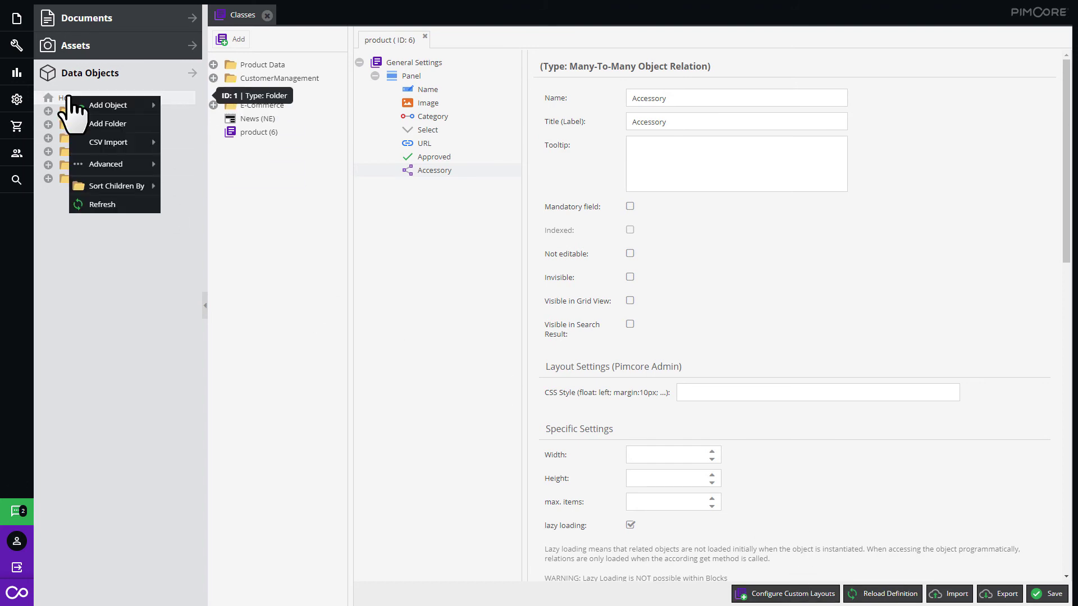
mouse_move(78, 106)
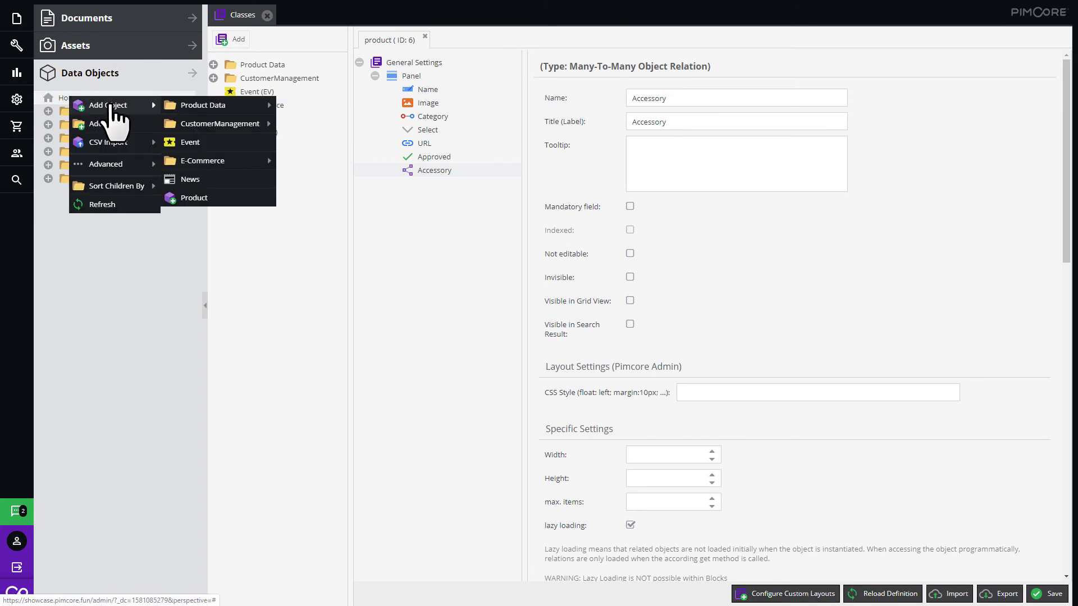
left_click(194, 198)
type("test")
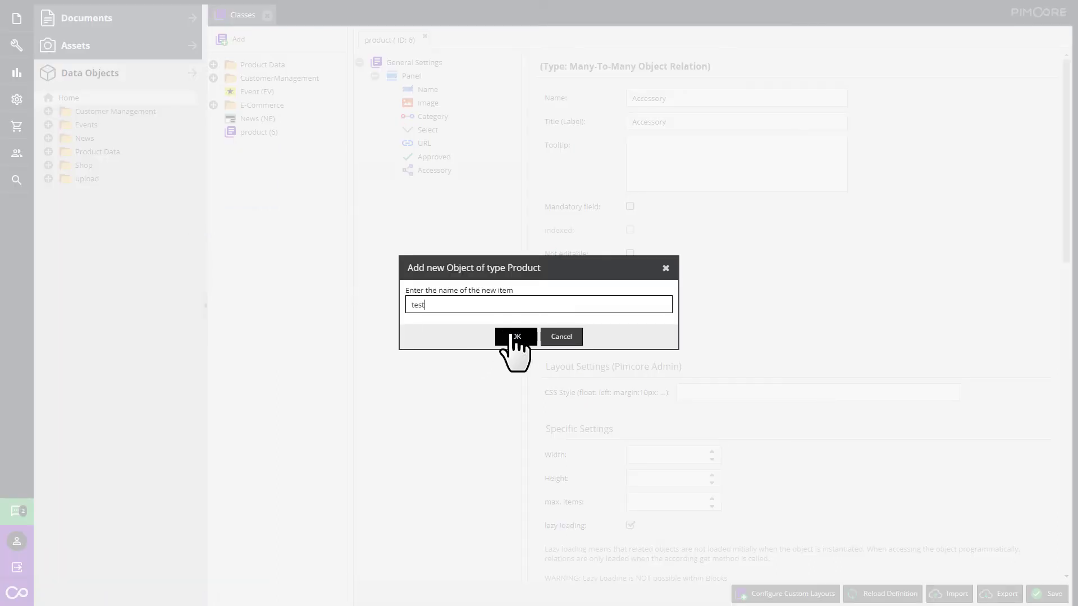
left_click(514, 337)
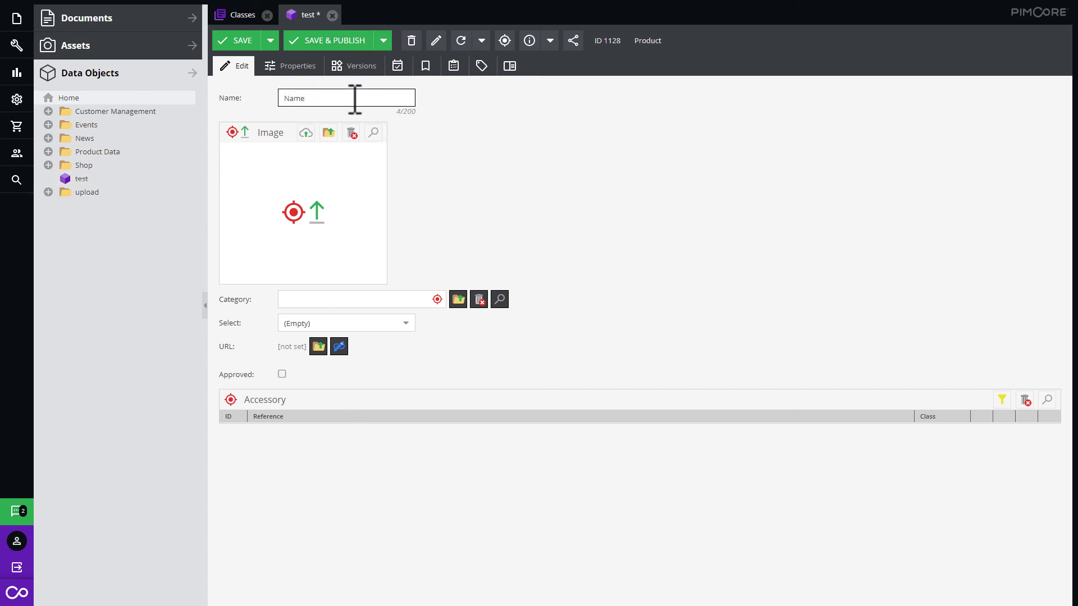
Step: Put the classic car photo from Car Images > ac cars into the Image field
left_click(168, 48)
left_click(48, 97)
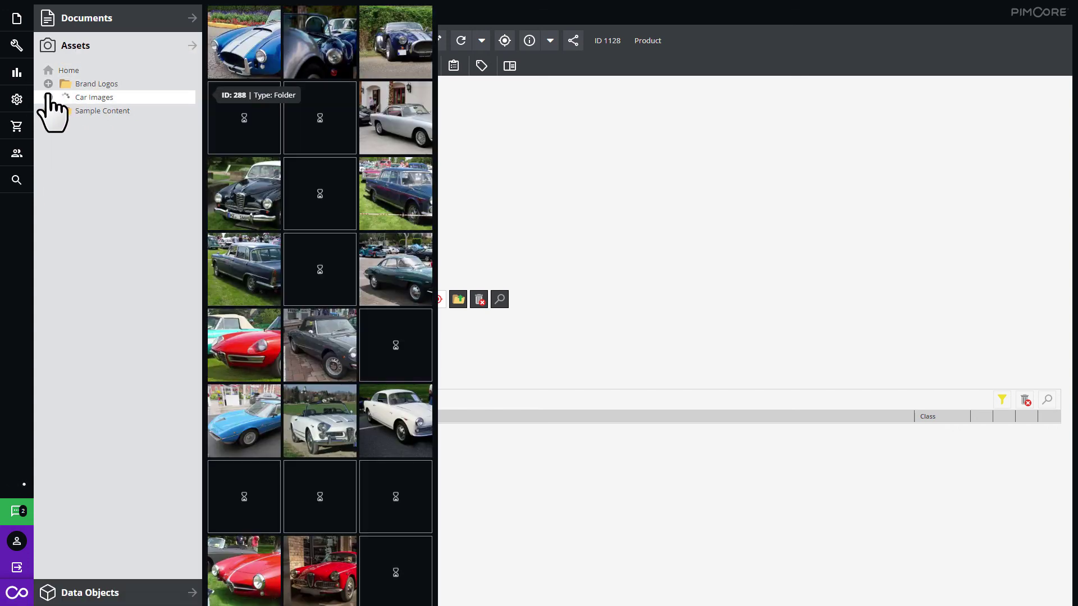
double_click(88, 111)
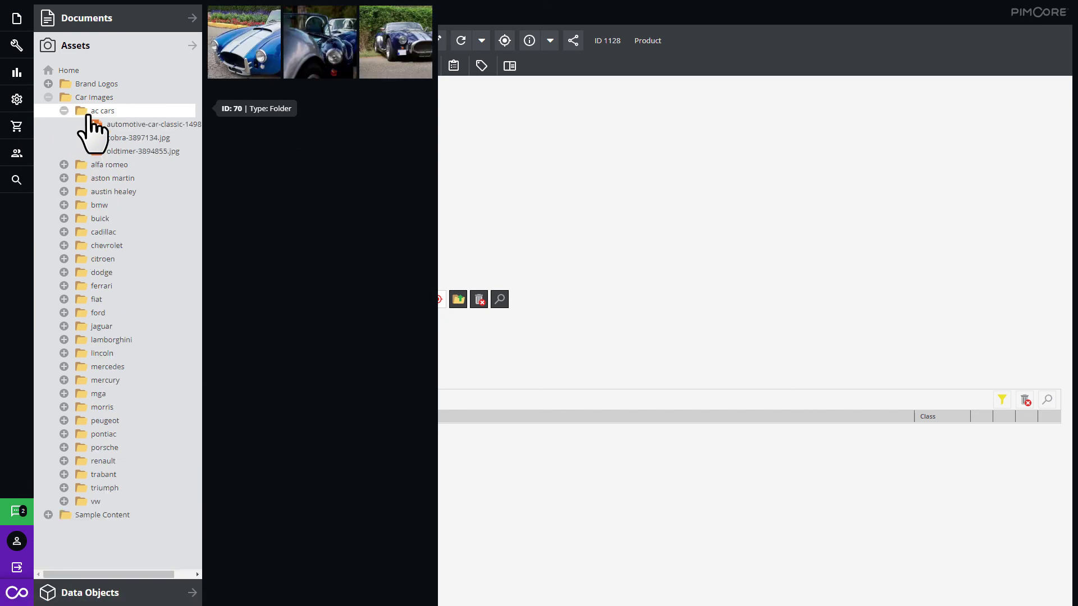
left_click_drag(128, 124, 348, 218)
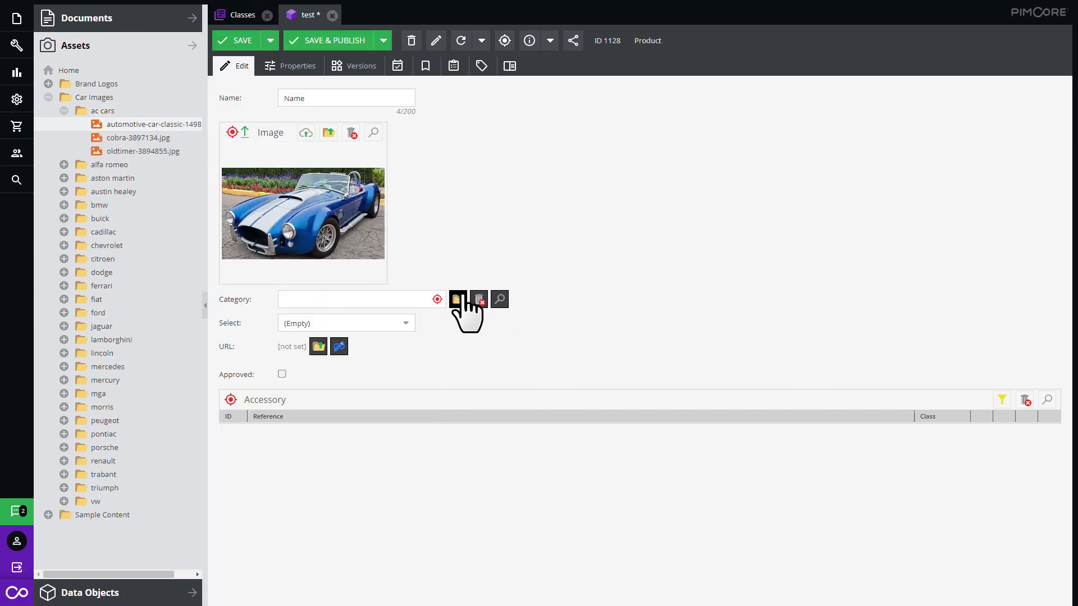
Step: Link the spare parts category and set the Select field to Option2
left_click(500, 303)
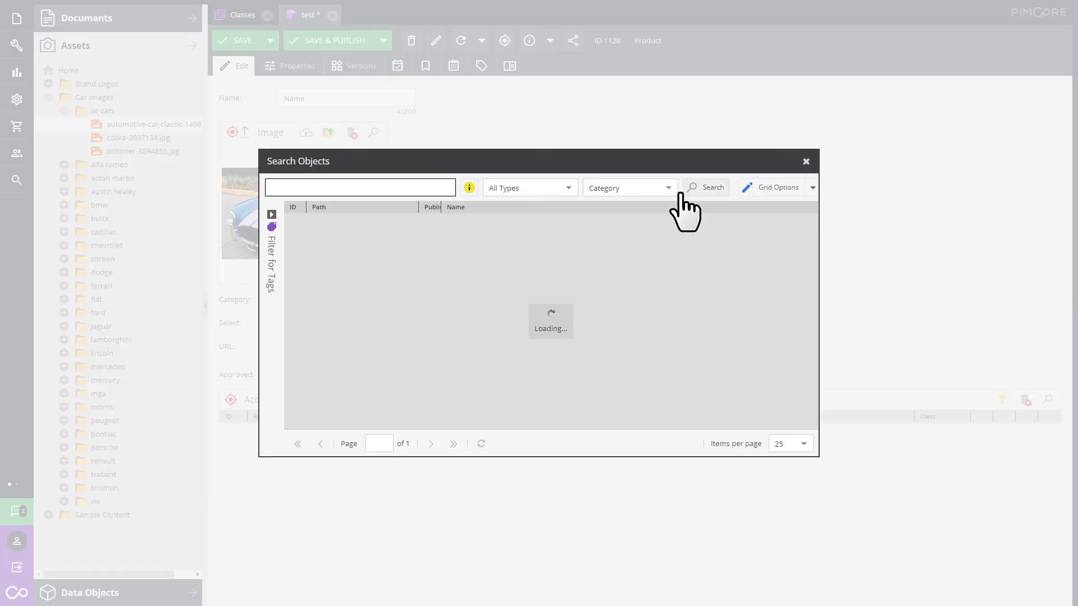
double_click(382, 232)
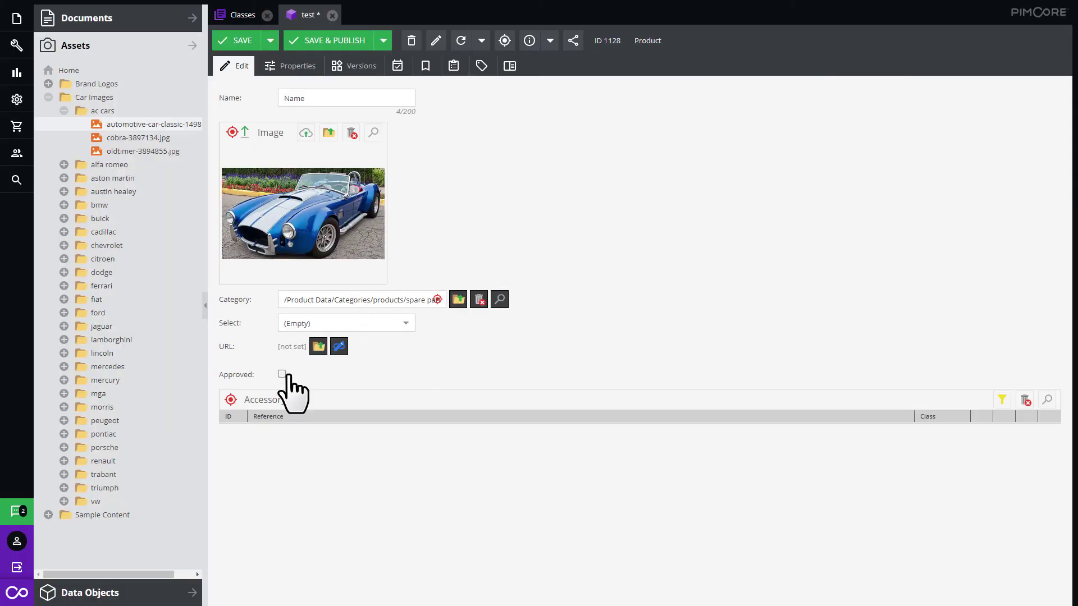
left_click(406, 318)
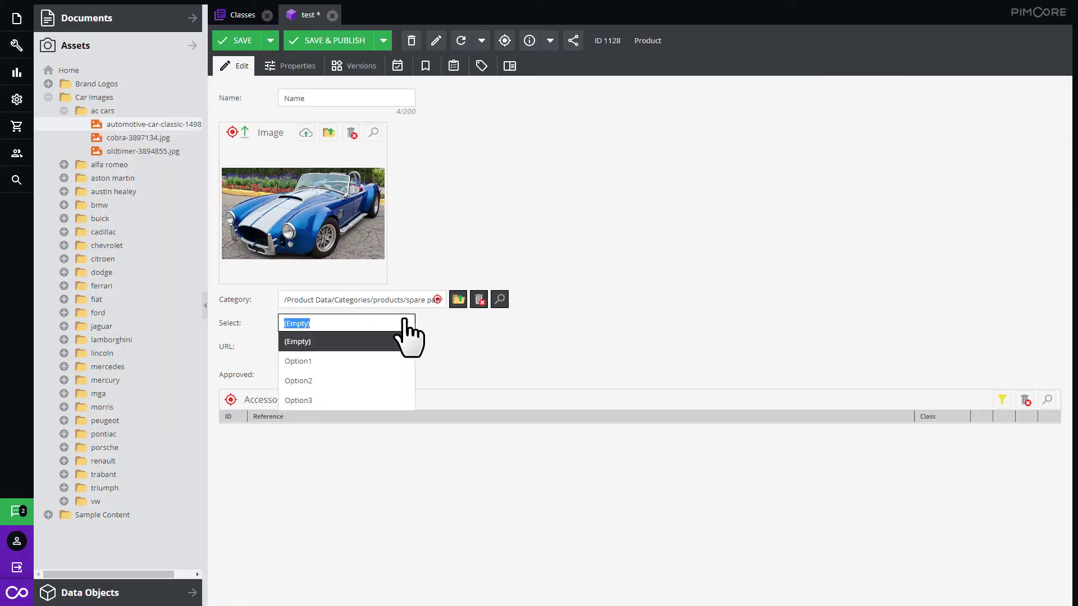
left_click(319, 378)
left_click(339, 346)
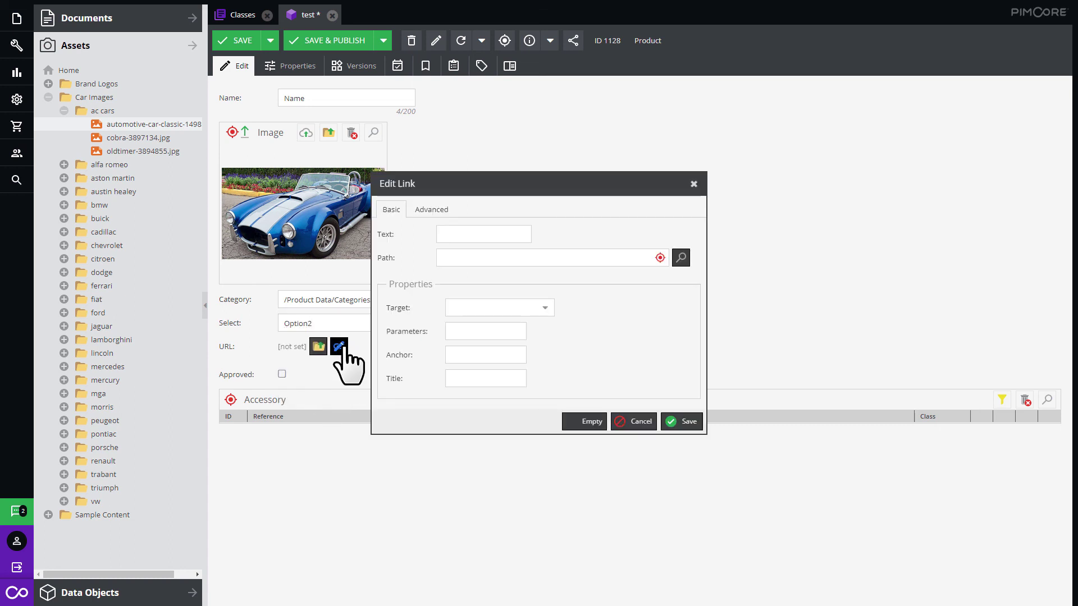
left_click(444, 256)
type("www")
key("Home")
type("http://")
key("End")
type(".google.com")
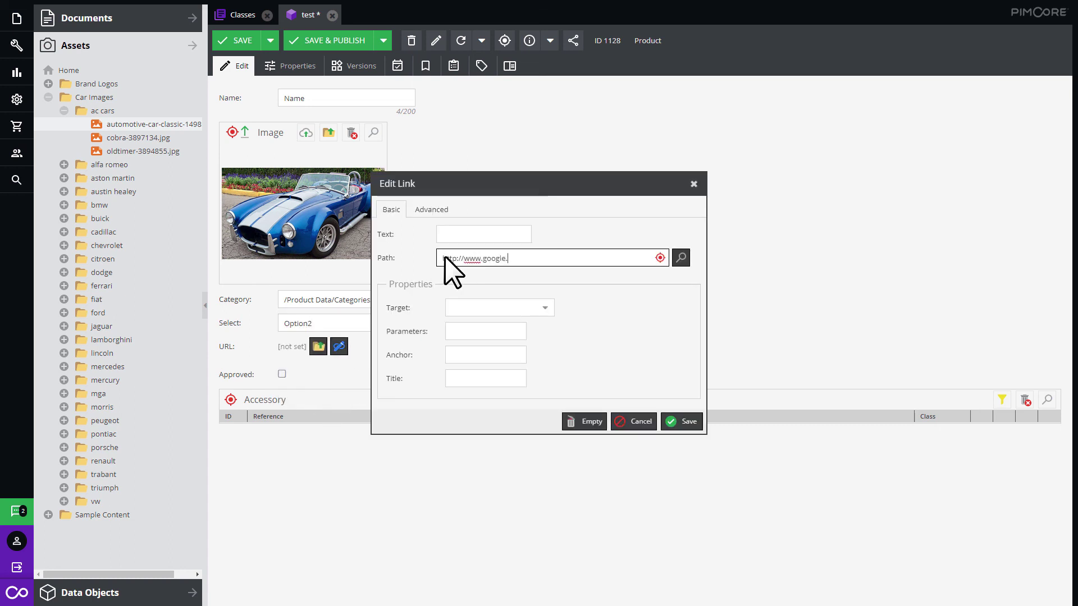
left_click(527, 236)
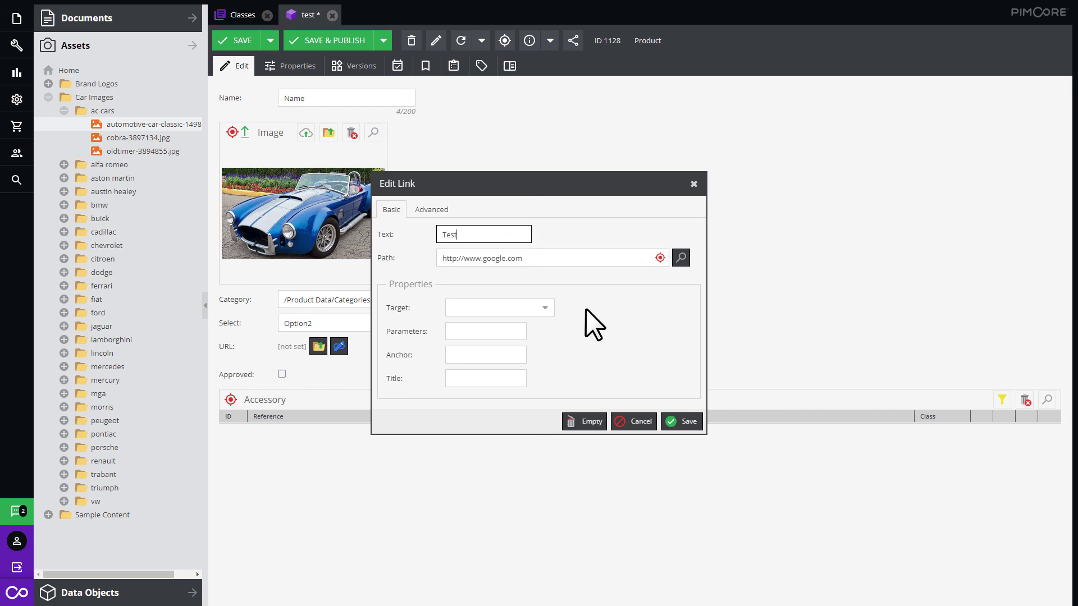
left_click(522, 307)
left_click(520, 333)
left_click(681, 421)
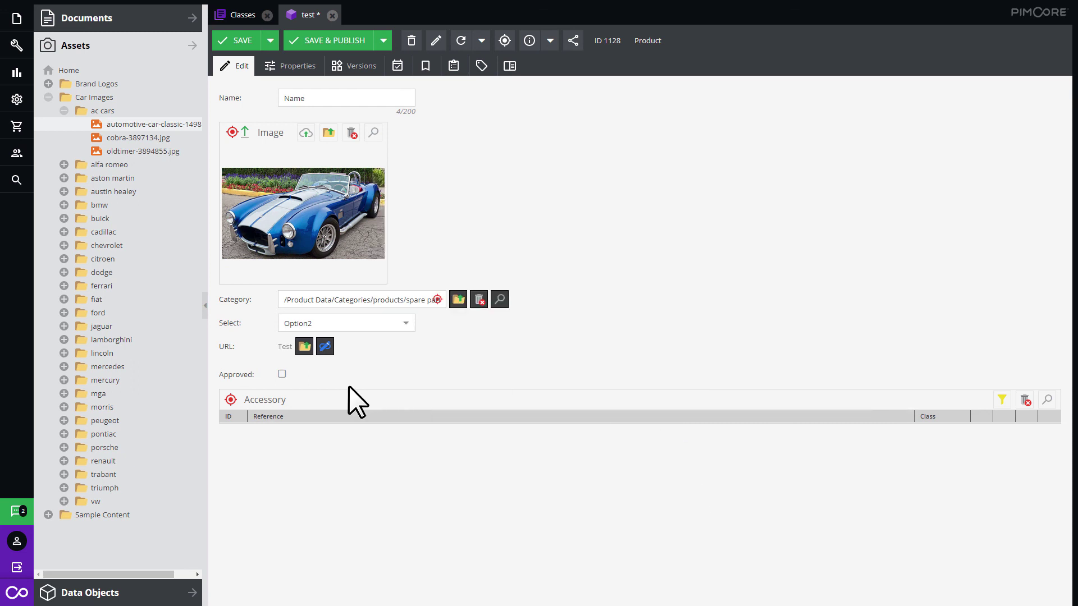
Step: Add the austin-healey-3000, citroen-2cv and jaguar-mk2 hood ornaments as Accessories
left_click(157, 593)
left_click(48, 152)
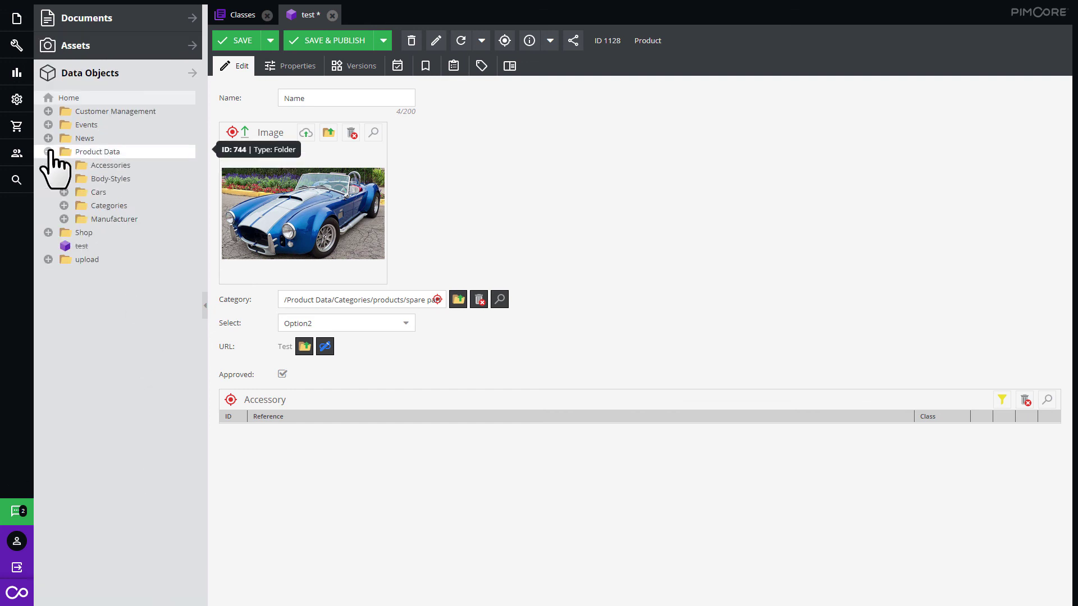
left_click(64, 165)
left_click(80, 179)
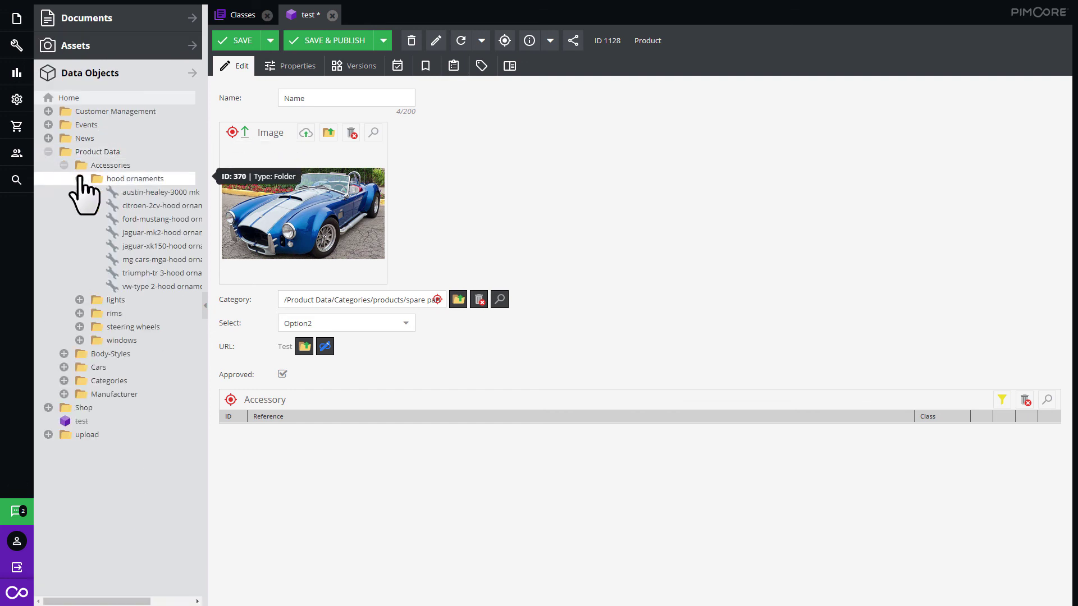
mouse_move(134, 193)
left_mouse_down()
mouse_move(331, 387)
mouse_move(336, 418)
left_mouse_up()
left_click_drag(168, 205, 361, 415)
left_click_drag(199, 232, 391, 405)
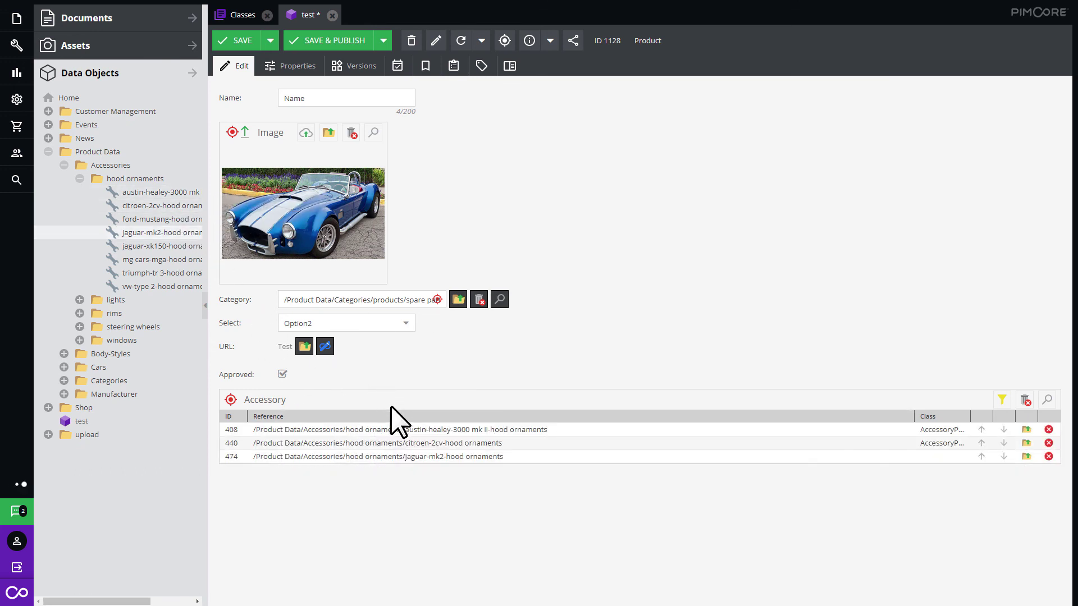
Step: Save and publish the test product
left_click(250, 18)
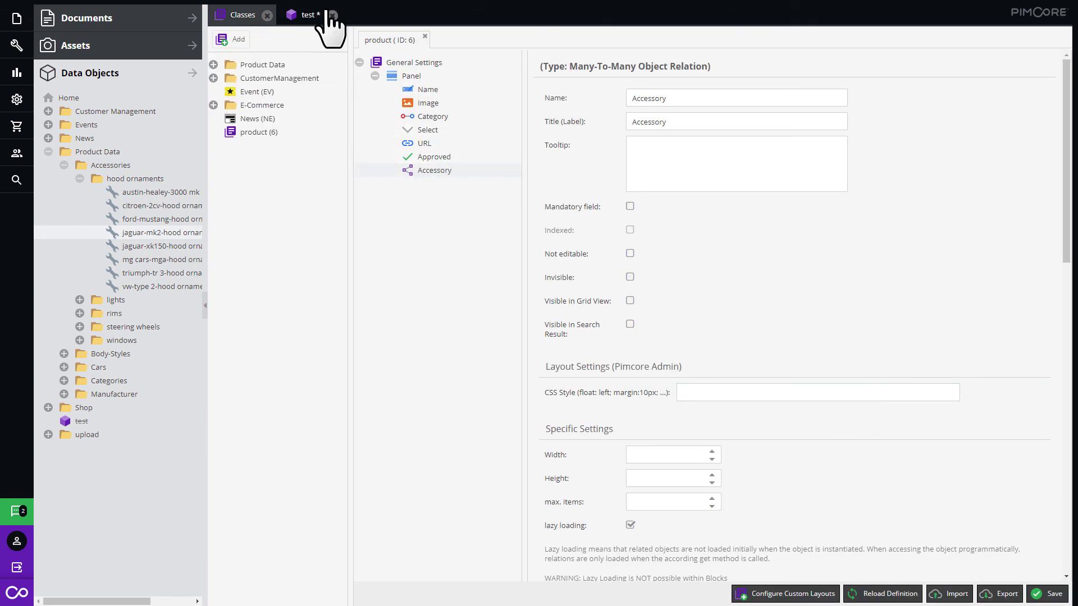
left_click(310, 16)
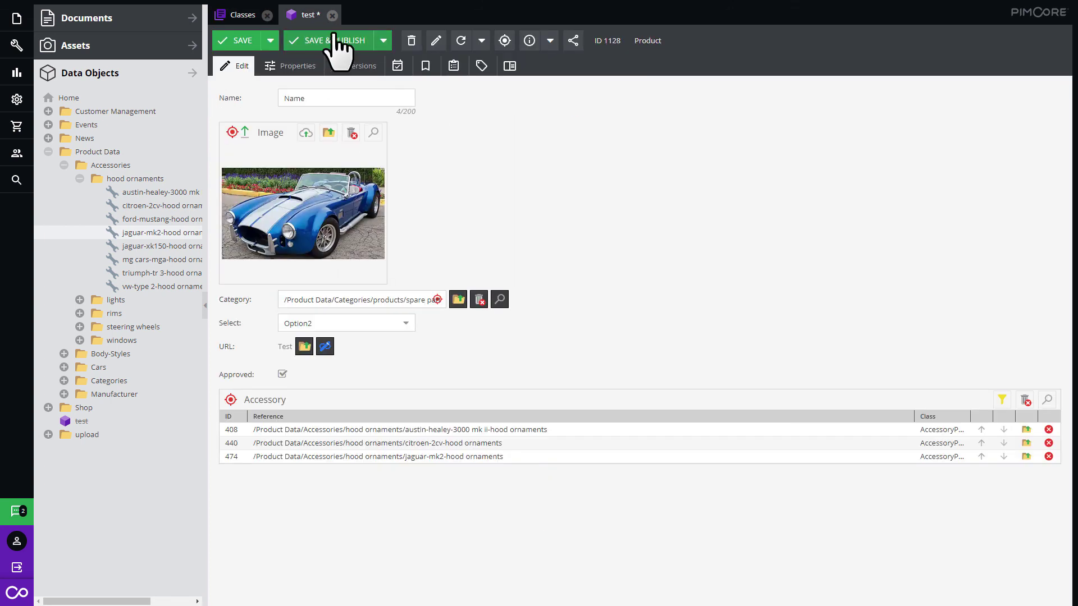
left_click(335, 35)
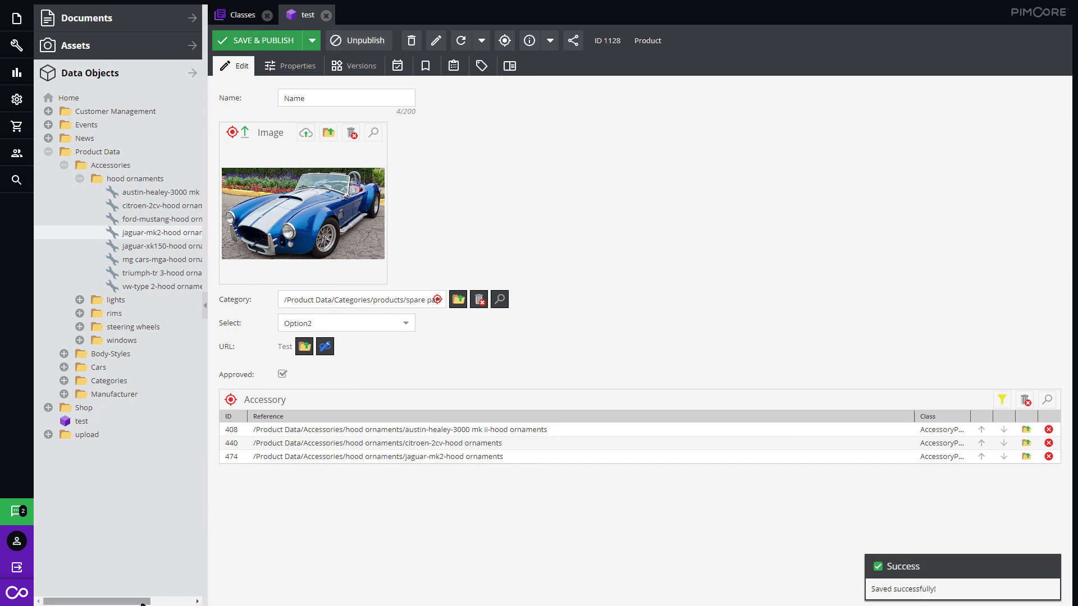